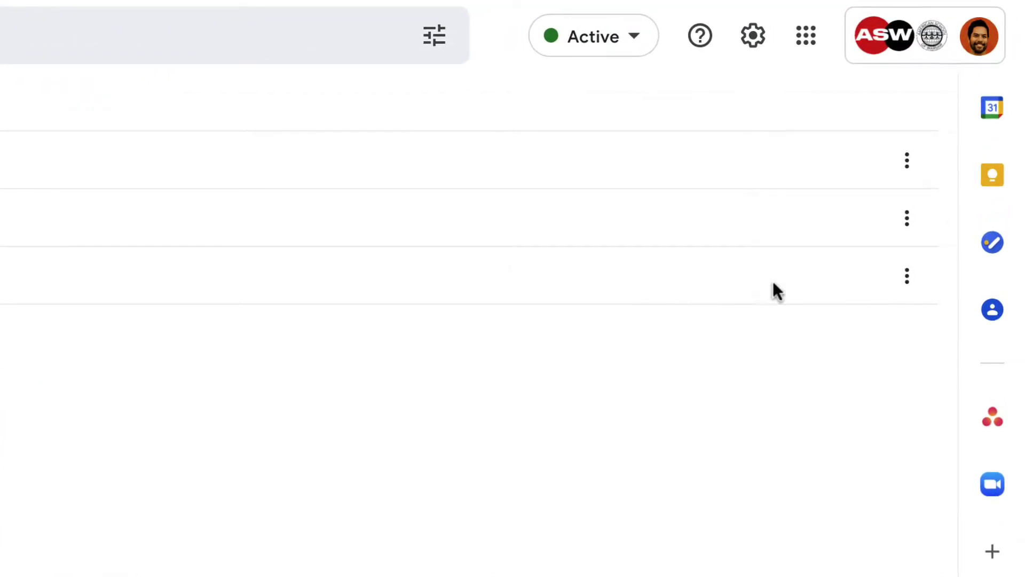
Open the Google Tasks list beside the Gmail inbox and show the shared tasks of Room CCXXII
left_click(990, 243)
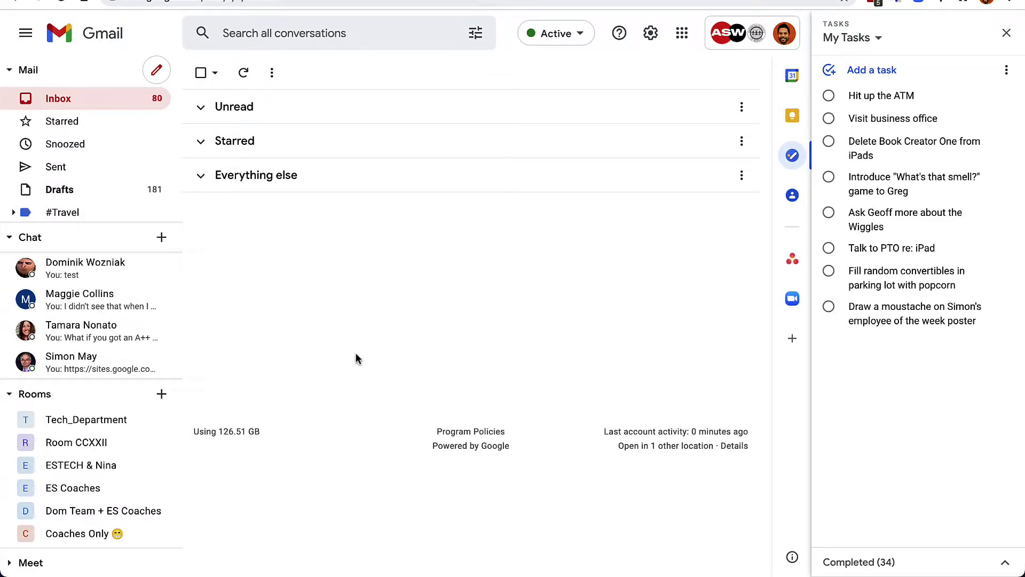
left_click(68, 451)
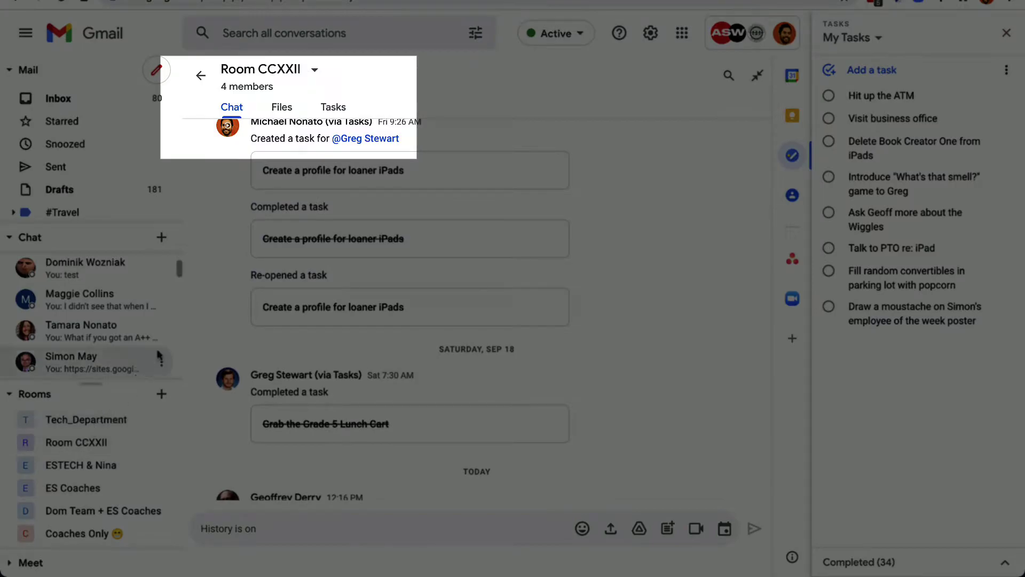
left_click(333, 107)
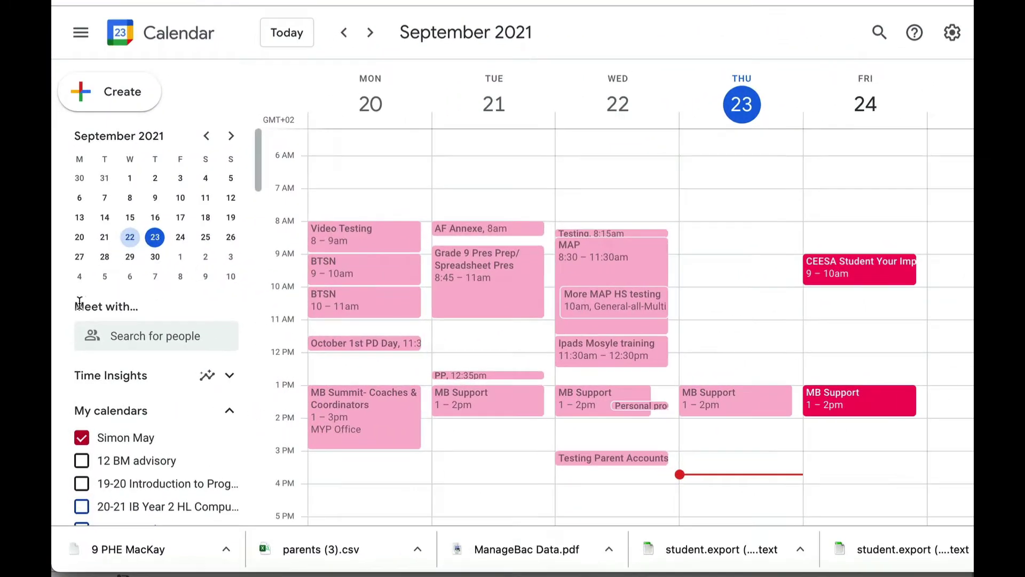
In Google Calendar, find the room "mpr" to check its bookings for the week of September 27, and clear it from the view
left_click(128, 340)
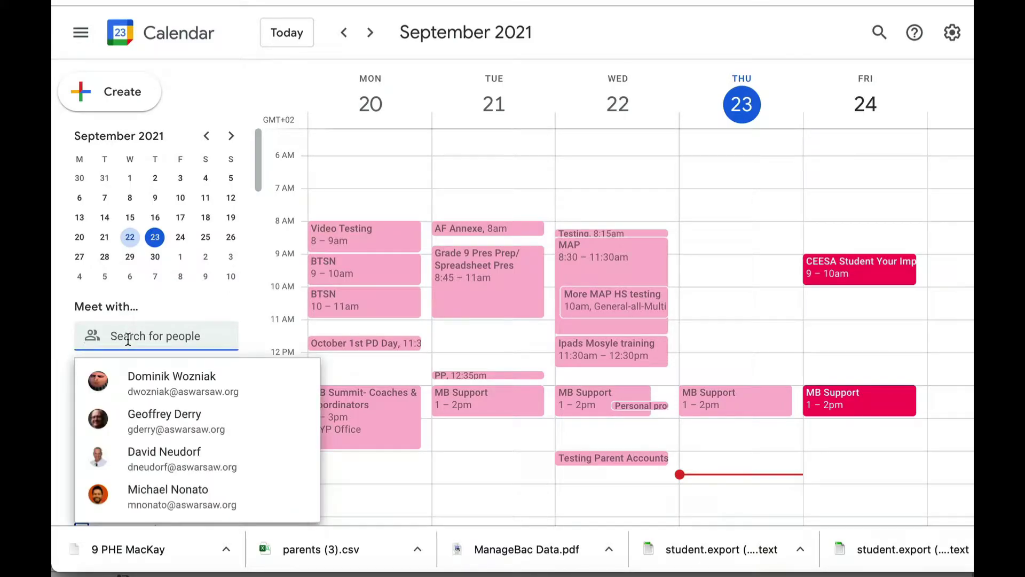
type("mpr")
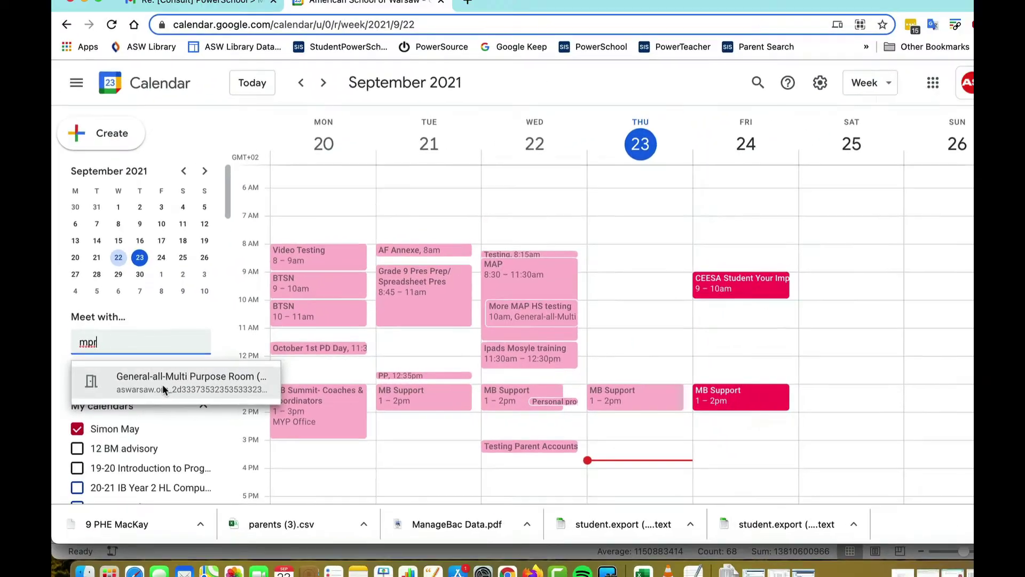
left_click(181, 386)
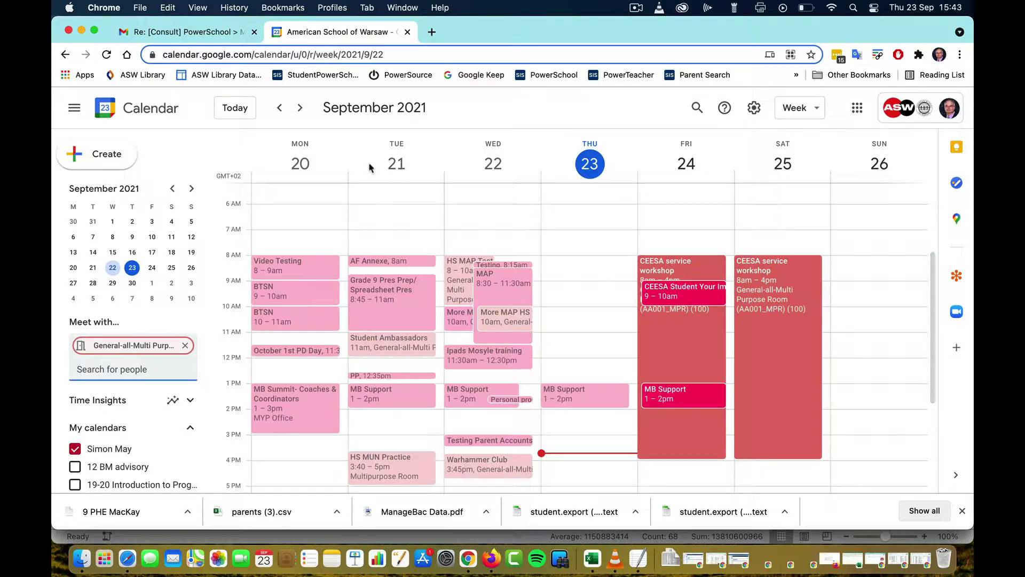
left_click(300, 108)
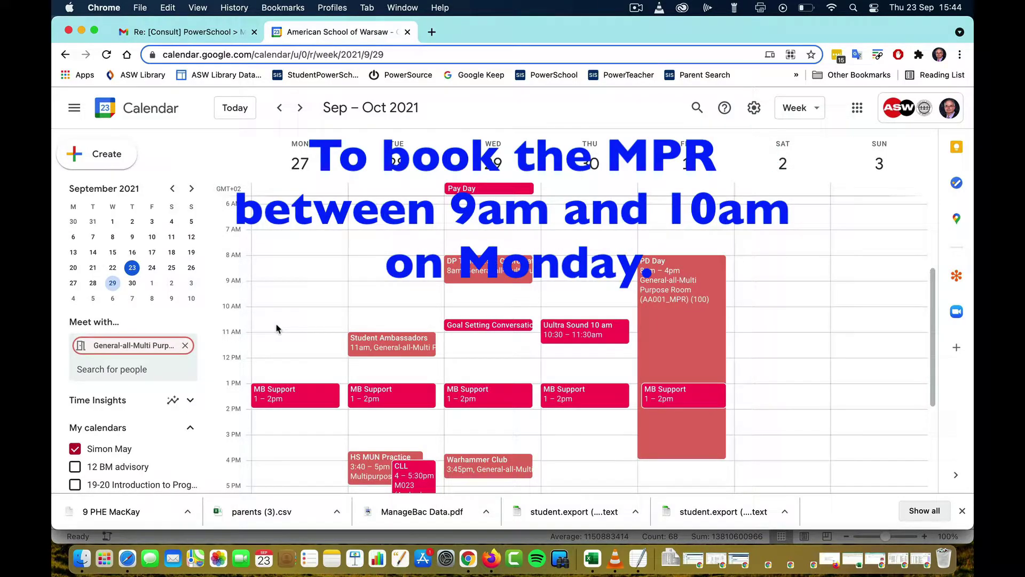
left_click(185, 347)
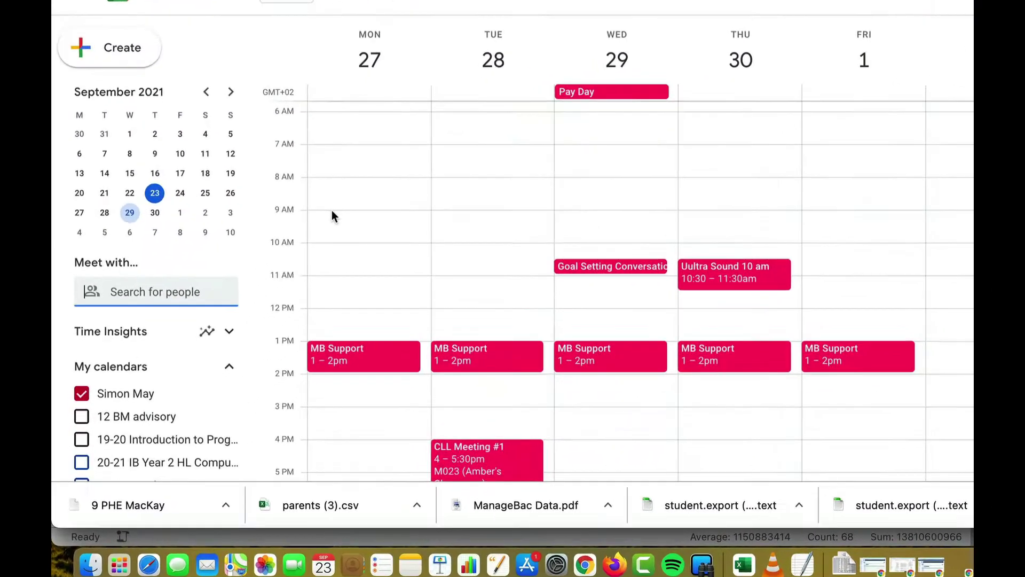
Create an event titled MPR on Monday, September 27 from 9:00am to 10:00am and open its full details
left_click(271, 285)
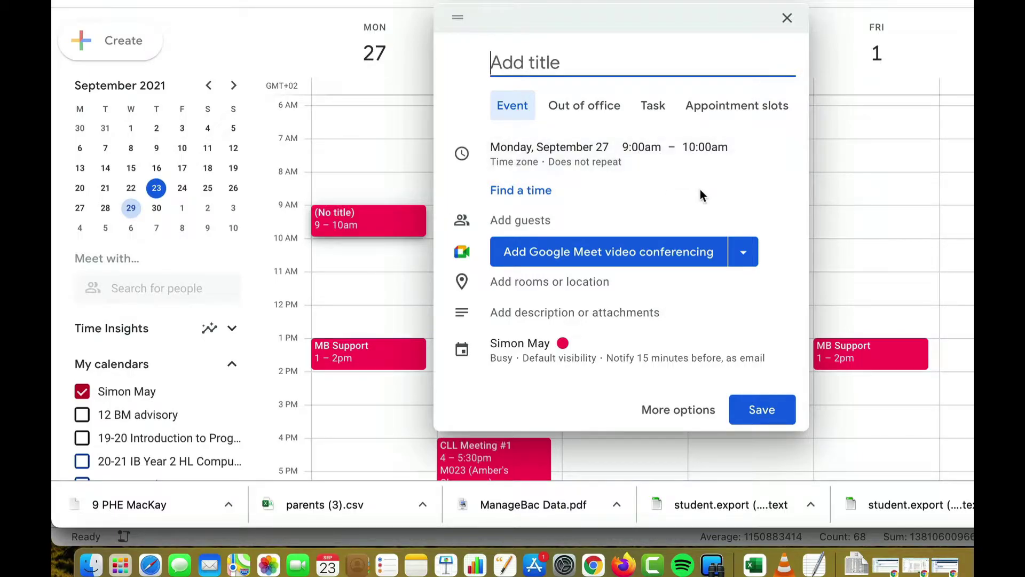
type("MPR")
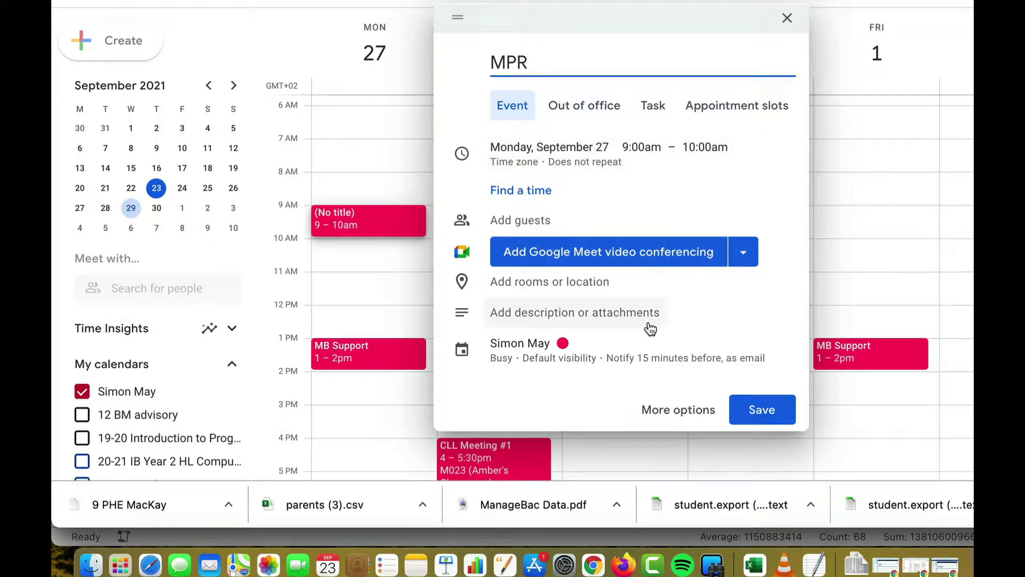
left_click(662, 411)
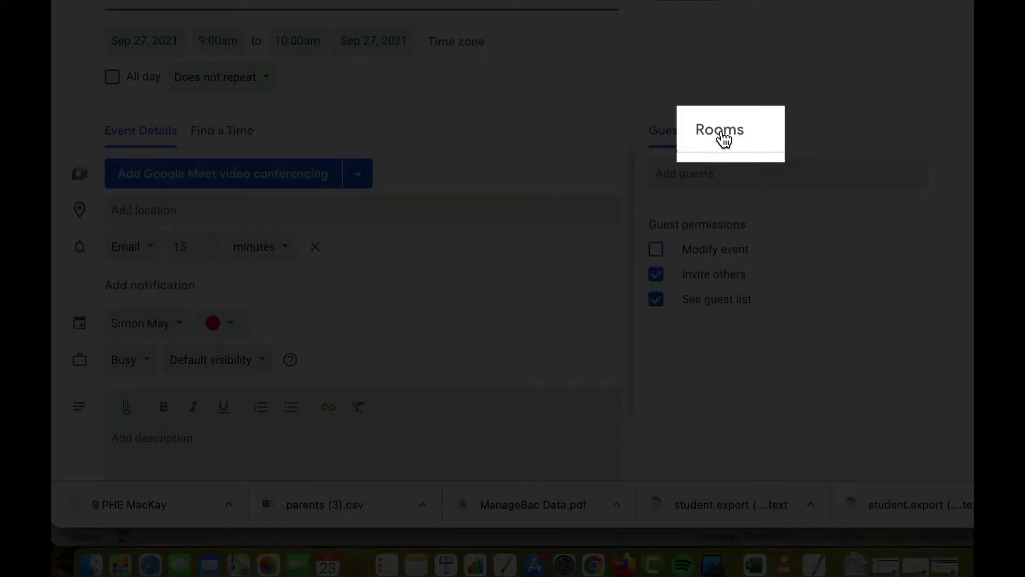
Search the event's rooms for "mpr", add Multi Purpose Room (AA001_MPR), and save the event
left_click(724, 134)
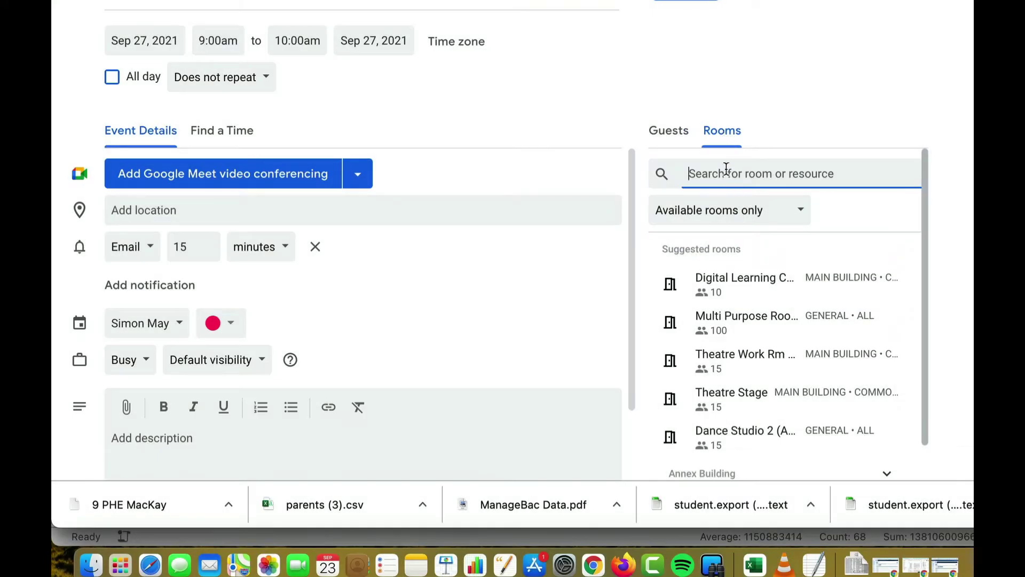
type("mpr")
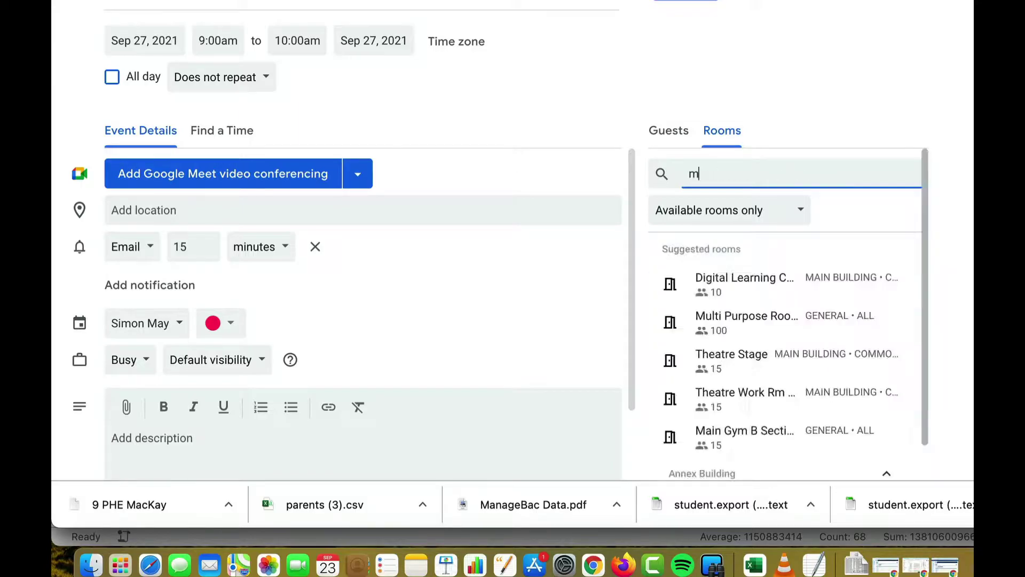
mouse_move(753, 292)
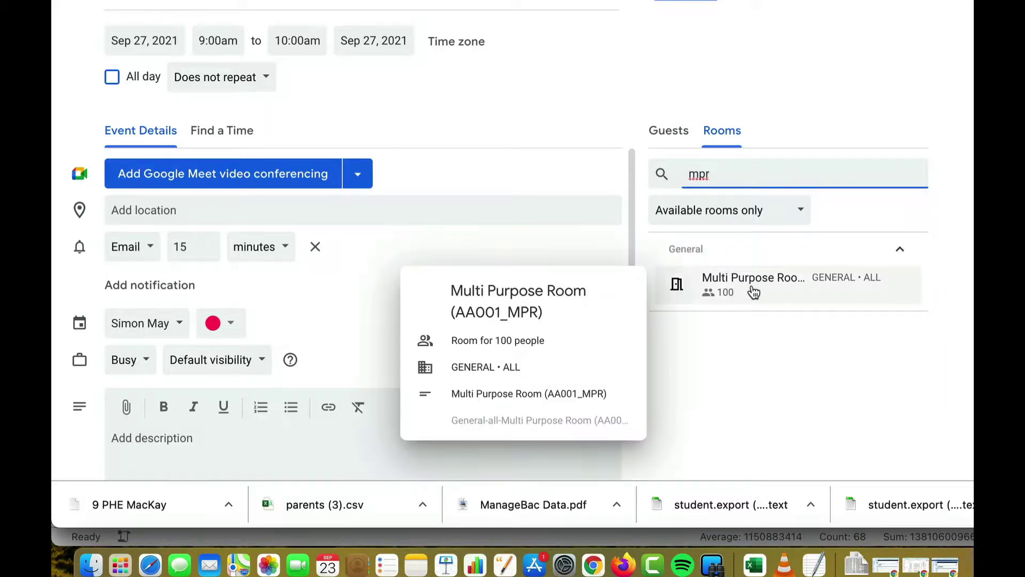
left_click(753, 288)
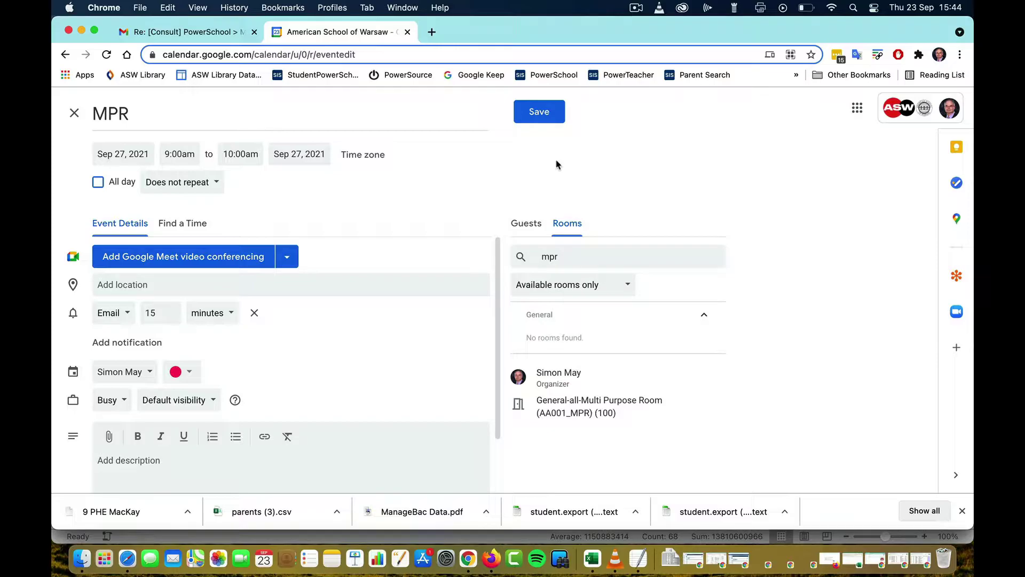
left_click(540, 113)
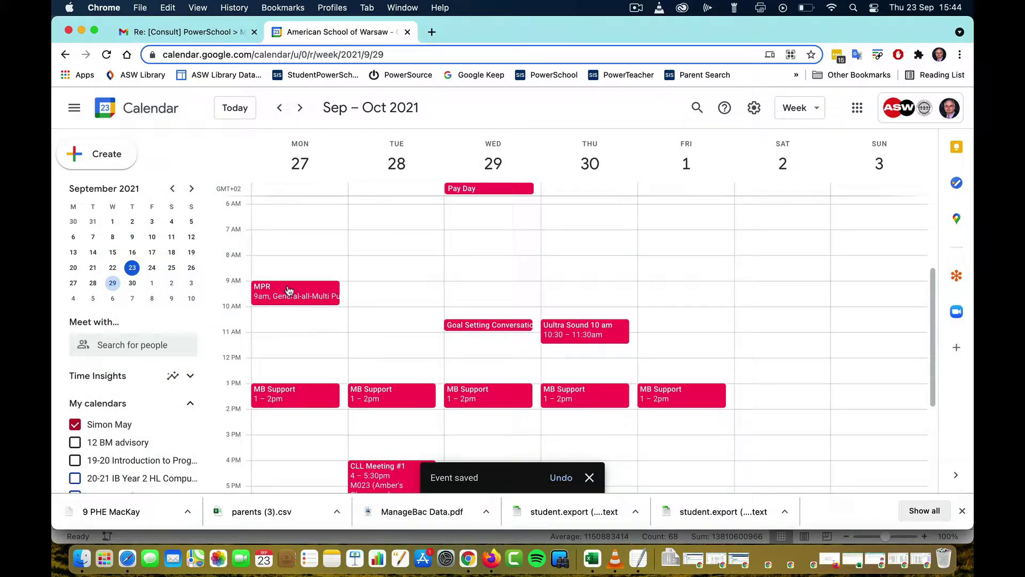
Limit the event's room search for "mpr" to available rooms only
key("super+1")
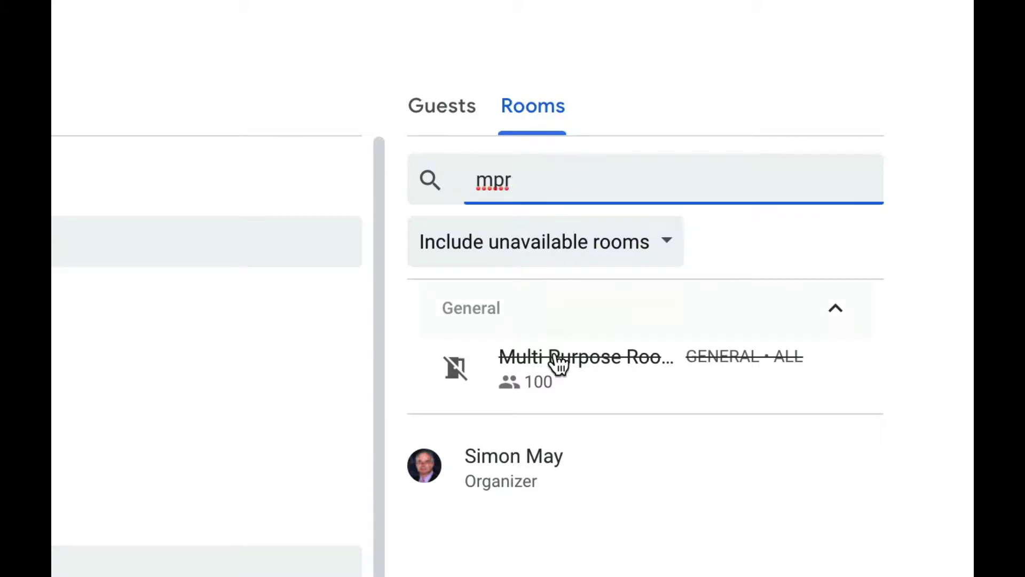
mouse_move(591, 384)
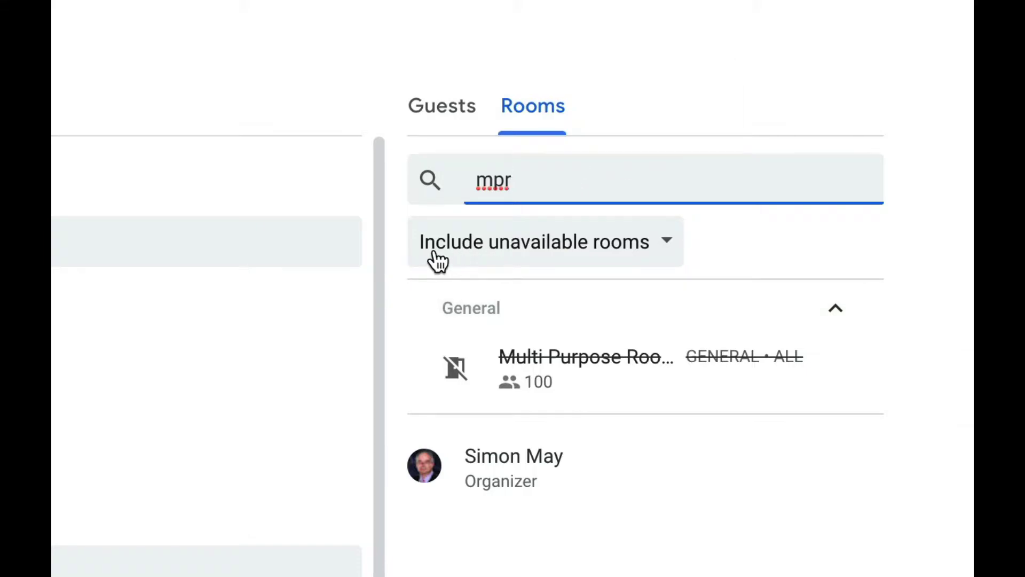
left_click(667, 248)
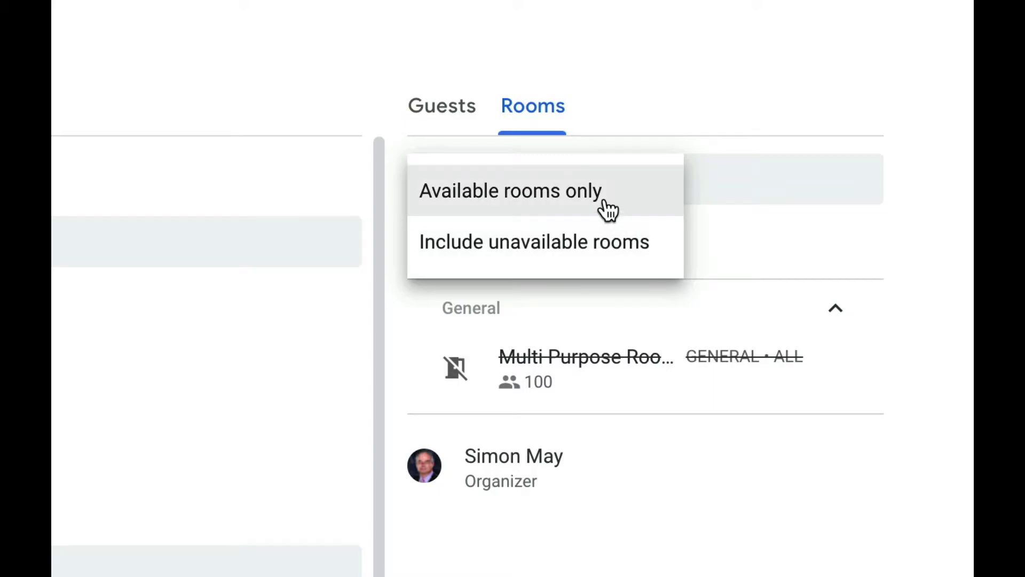
left_click(608, 211)
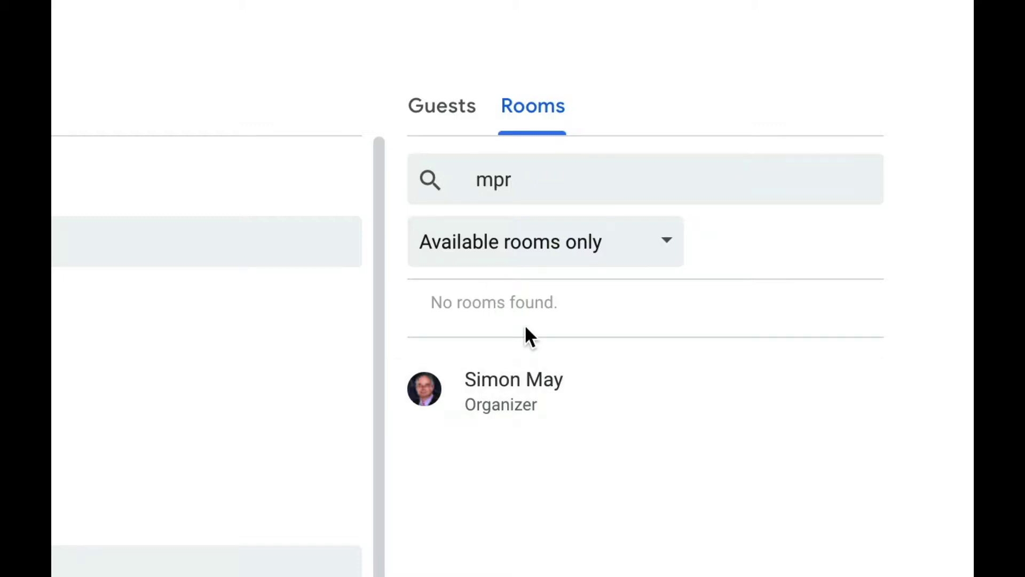
Clear the room search text and browse the available rooms in the General category
left_click(517, 178)
double_click(518, 178)
key("BackSpace")
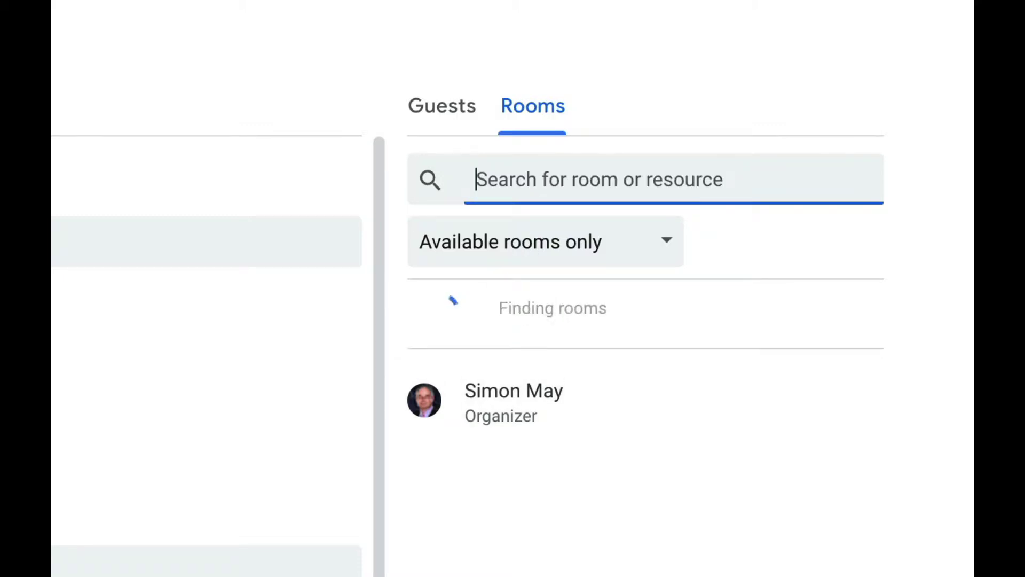
scroll(503, 232, "down", 5)
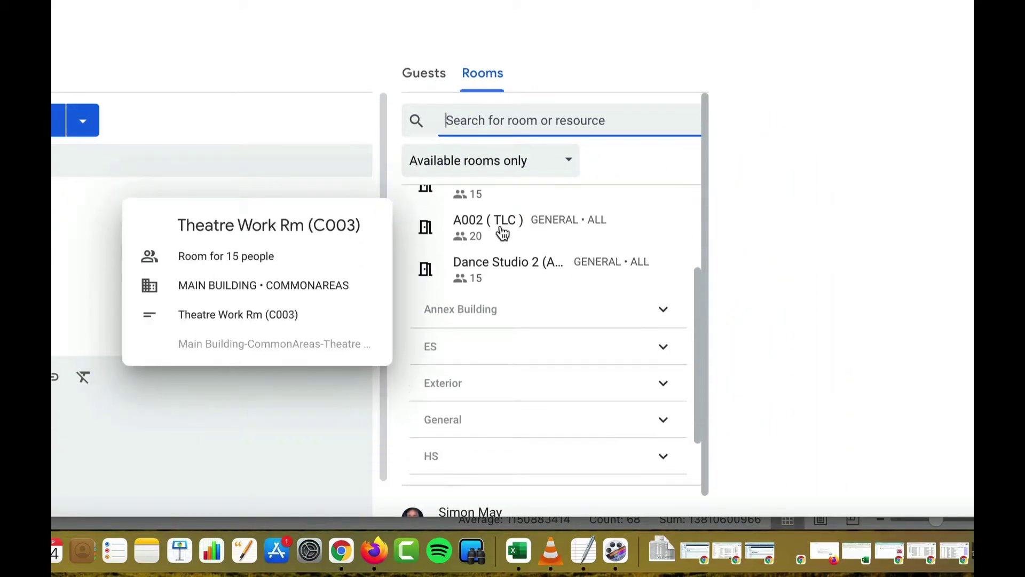
scroll(501, 232, "down", 2)
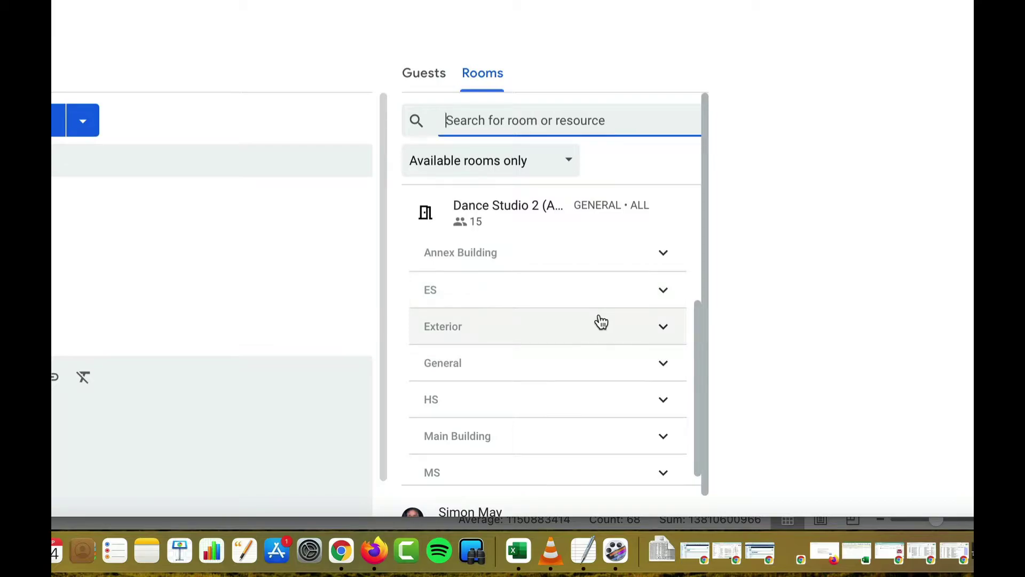
left_click(660, 362)
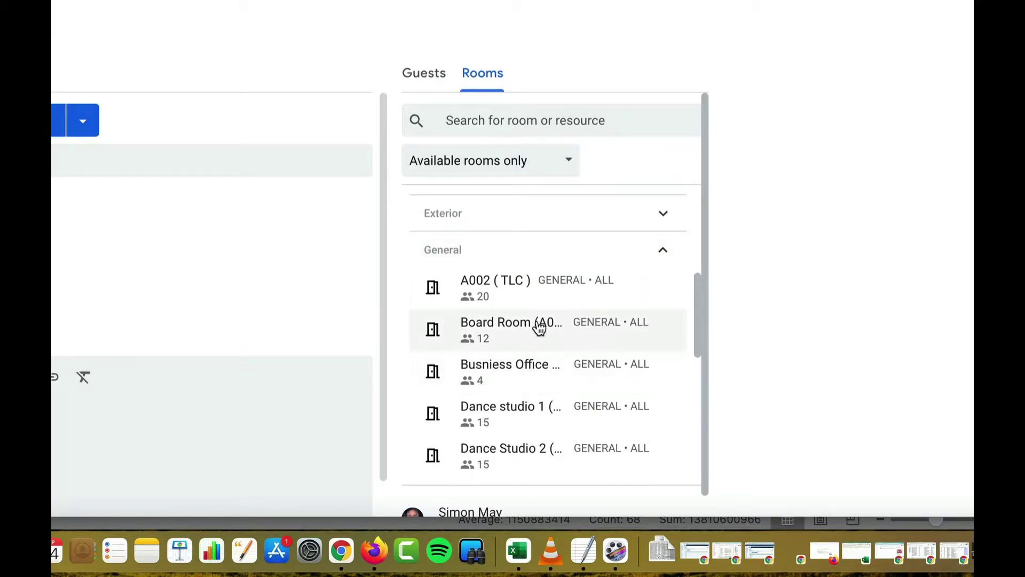
mouse_move(539, 328)
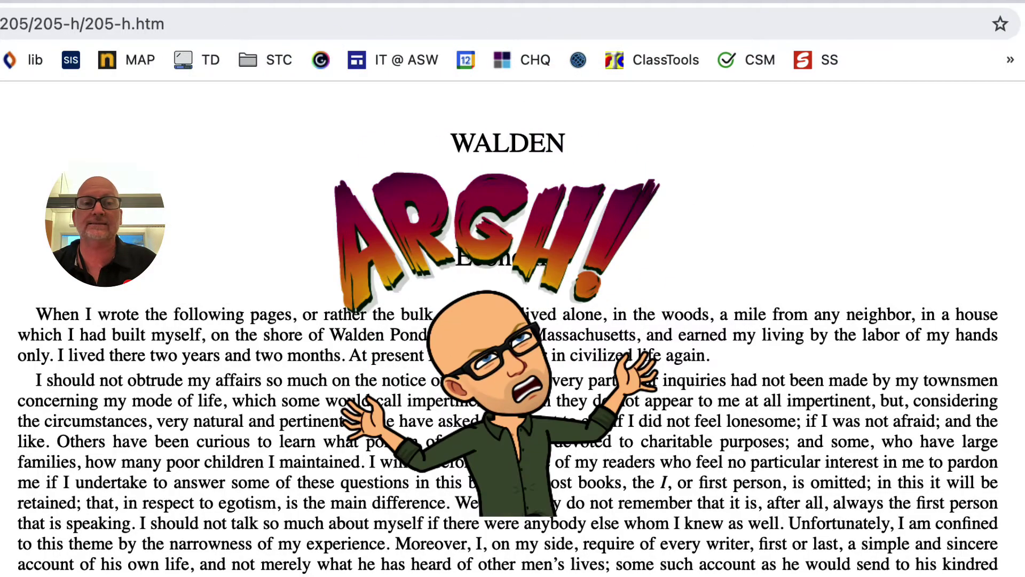
On the Walden web page, have the second paragraph of the Economy chapter read aloud, and stop the playback
left_click_drag(38, 380, 998, 567)
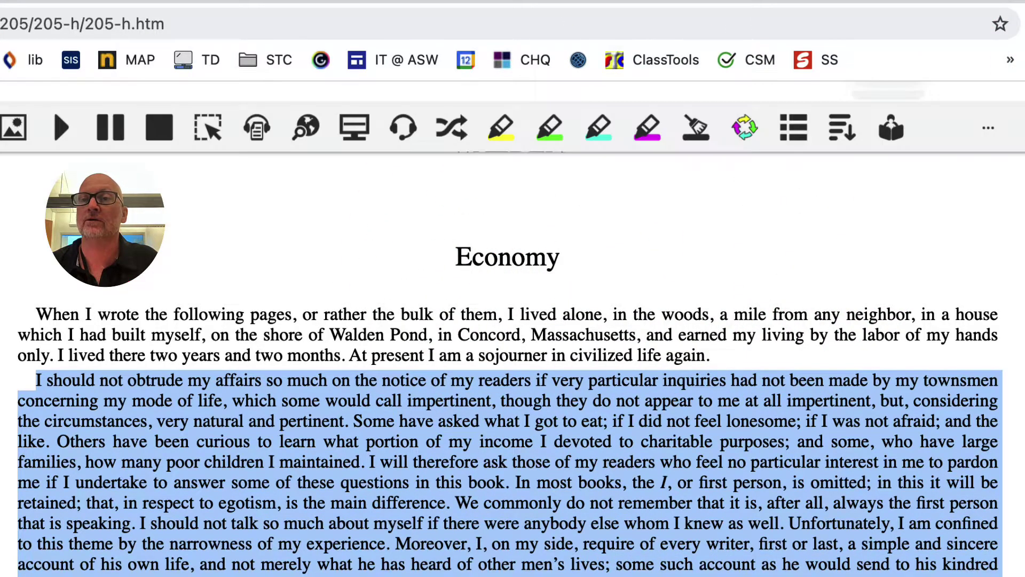
left_click(63, 128)
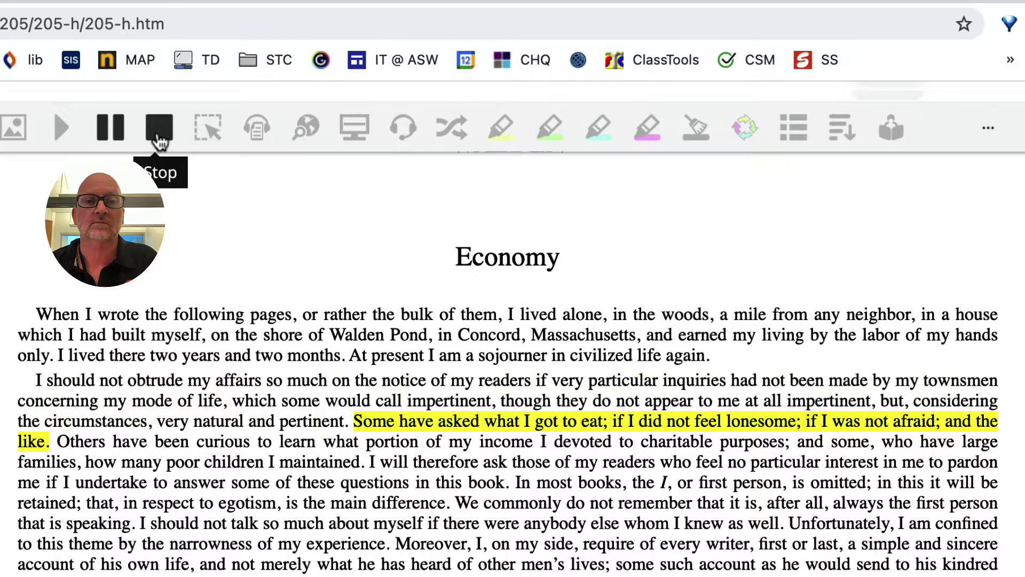
left_click(158, 139)
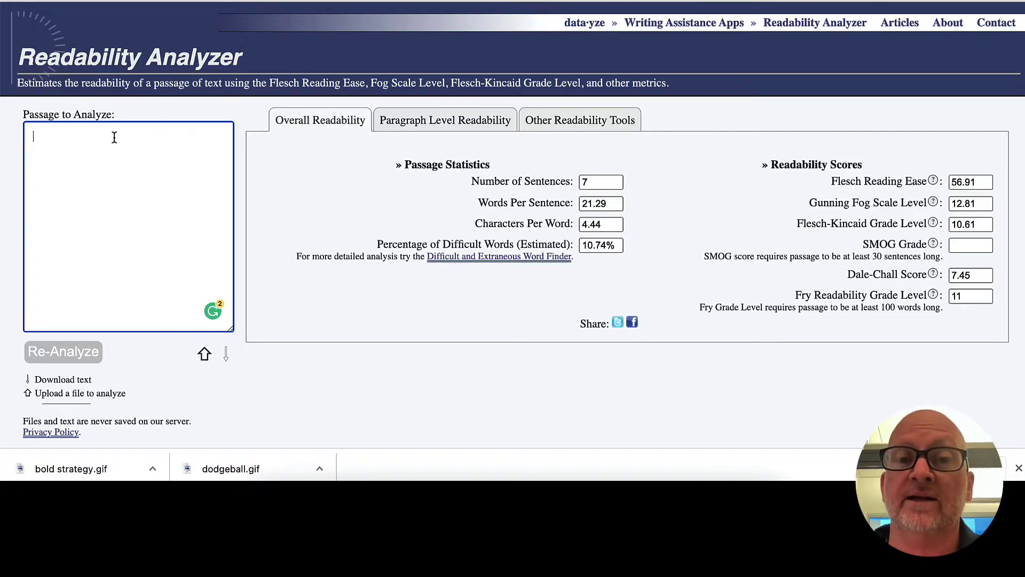
Switch to Readability Analyzer, paste the copied Walden passage as the text to analyze, and re-analyze it
key("super+v")
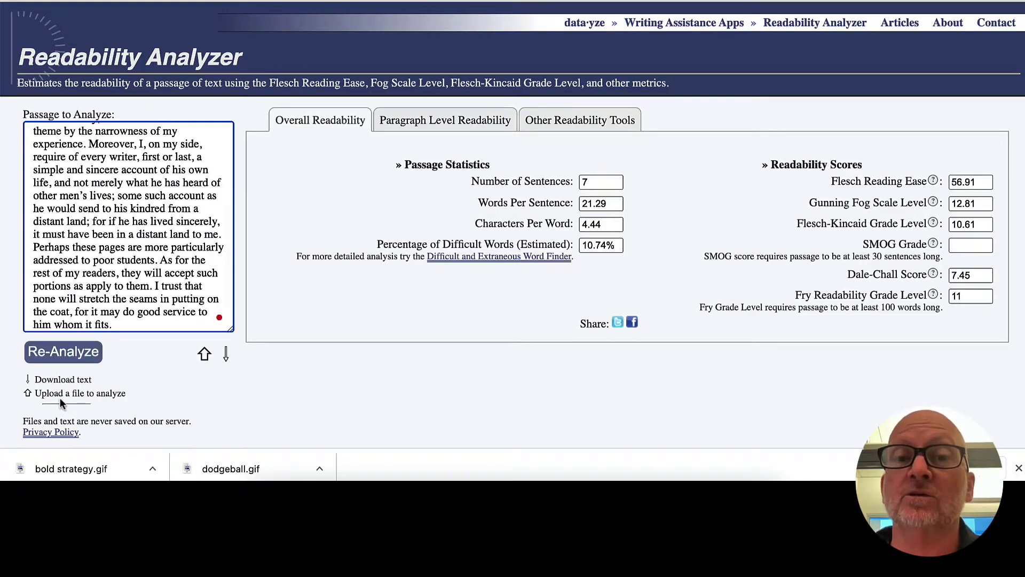
left_click(68, 351)
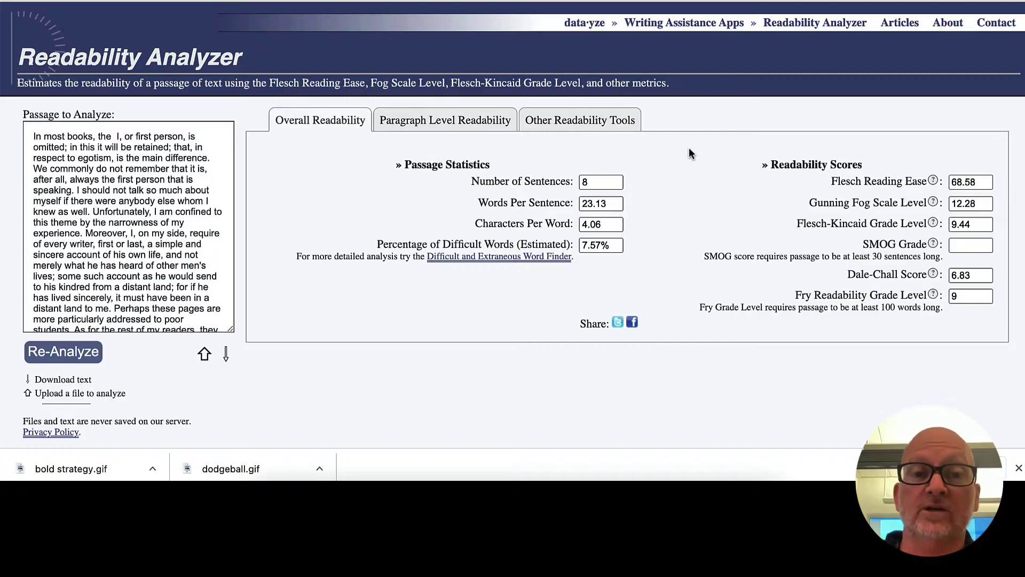
Switch to Lexile Analyzer, enter the passage beginning "In most books, the I, or first person, is omitted", and analyze it
key("ctrl+Tab")
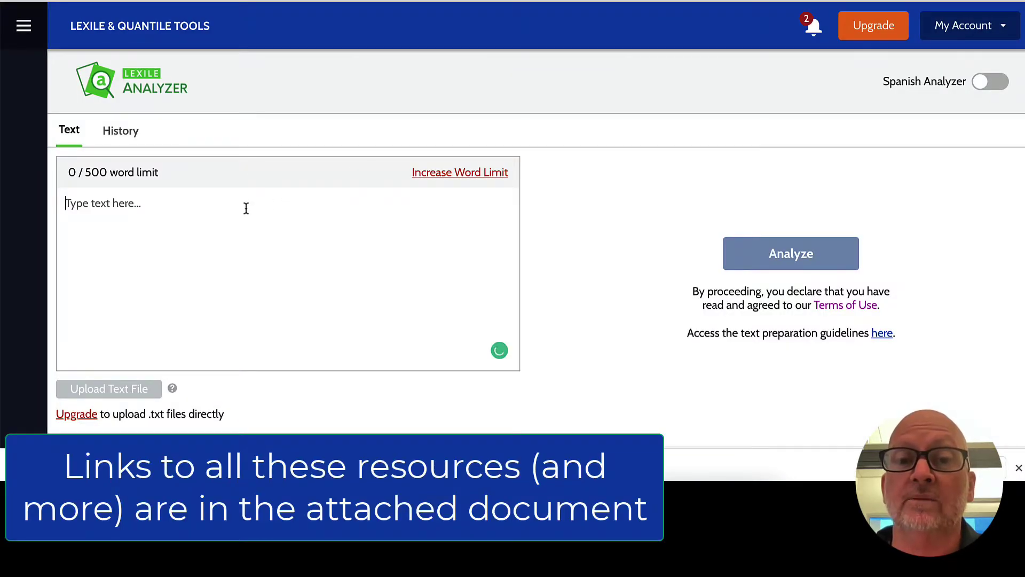
left_click(246, 208)
type("In most books, the I, or first person, is omitted; in this it will be retained; that, in respect to egotism, is the main difference. We commonly do not remember that it is, after all, always the first person that is speaking. I should not talk so much about myself if there were anybody else whom I knew as well. Unfortunately, I am confined to this theme by the narrowness of my experience. Moreover, I, on my side, require of every writer, first or last, a simple and sincere account of his own life, and not merely what he has heard of other men's lives; some such account as he would send to his kindred from a distant land; for if he has lived sincerely, it must have been in a distant land to me. Perhaps these pages are more particularly addressed to poor students. As for the rest of my readers, they will accept such portions as apply to them. I trust that none will stretch the seams in putting on the coat, for it may do good service to him whom it fits.")
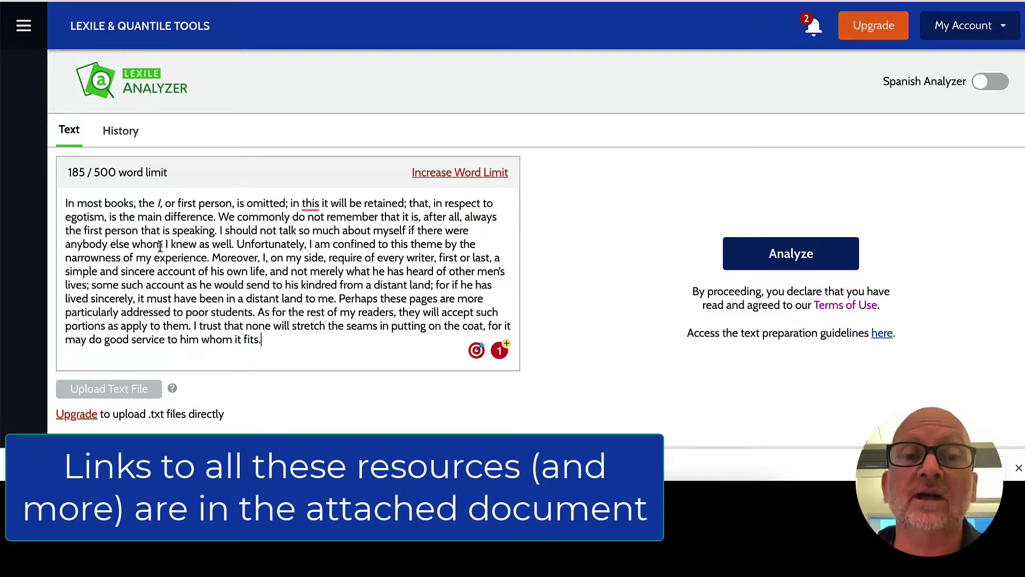
left_click(804, 257)
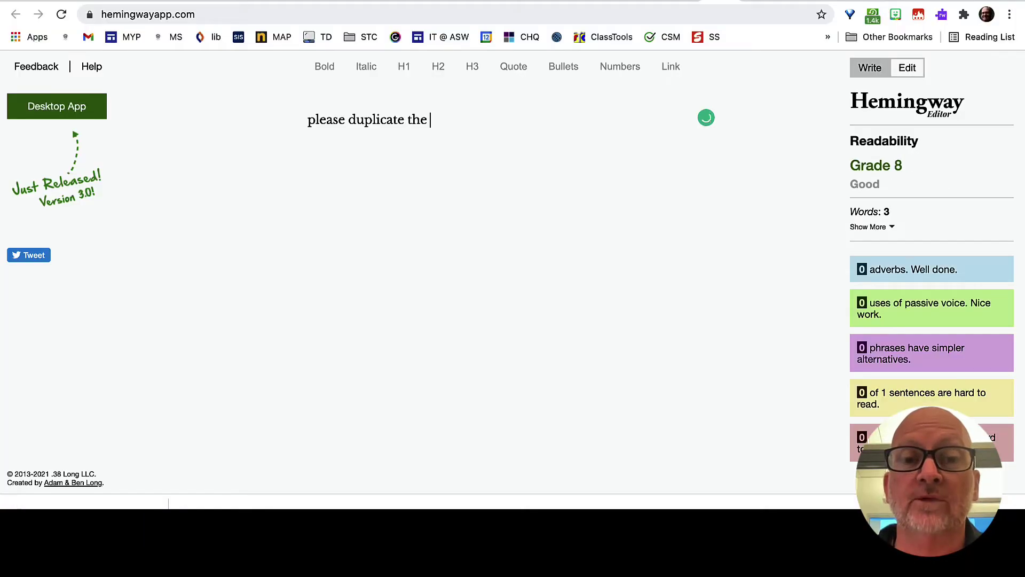
In Hemingway Editor, continue the sentence about duplicating words from Google Classroom through "written journal, you should also make a copy of them to insert into your online portfolio."
type("list of words from Google Classroom and then transpos")
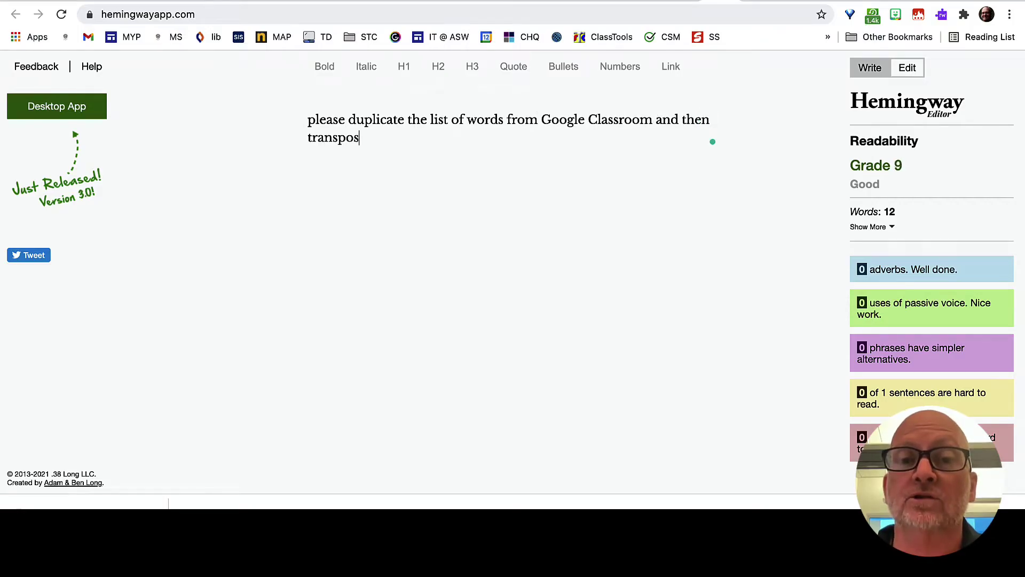
type("e them into your book")
key("BackSpace")
key("BackSpace")
key("BackSpace")
key("BackSpace")
type("written journal, you should also make a copy of them to ")
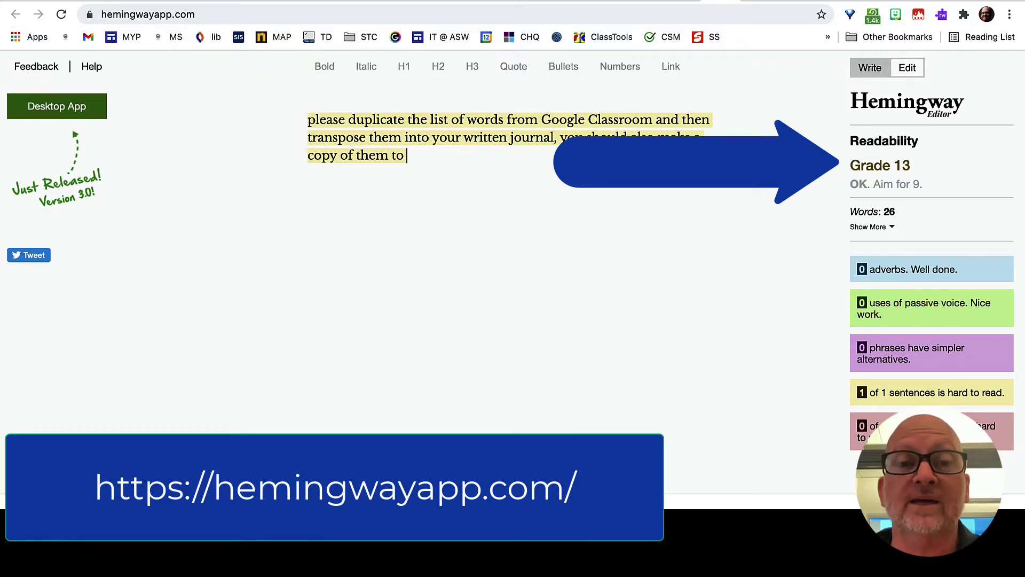
type("insert into your ")
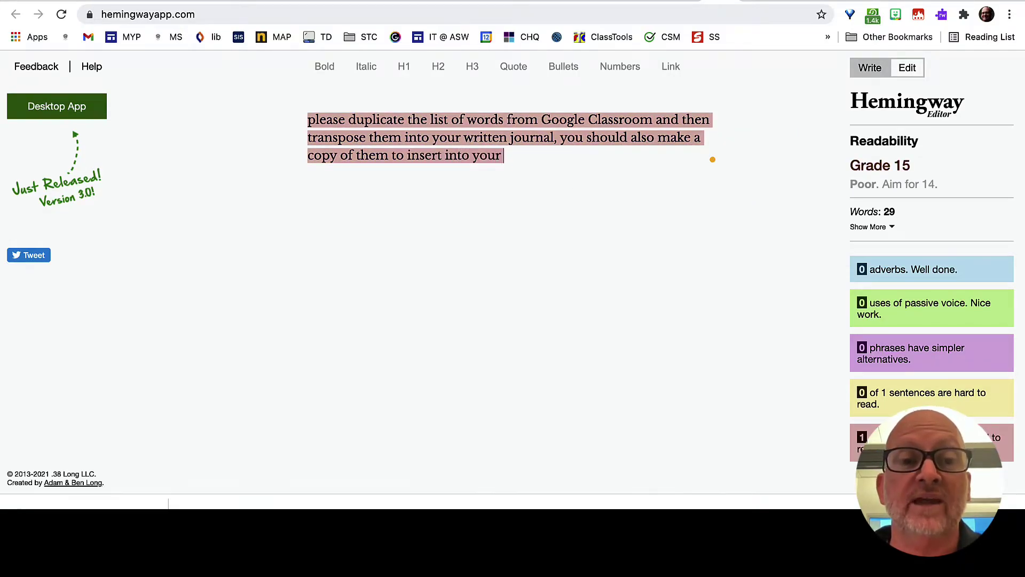
type("online portfolio.")
Add the paragraph "You should then create a vocabulary list to insert at regularly spaced intervals into your Imovie and Apple Clips storyboard."
key("Return")
type("Y")
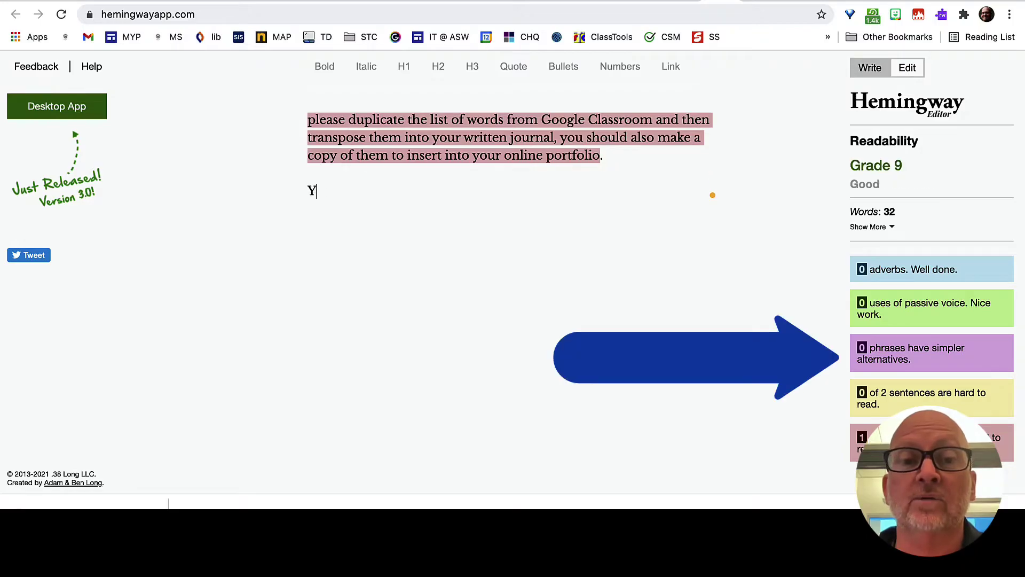
type("ou should then create a vocabulary list to insert at regularly aspaced")
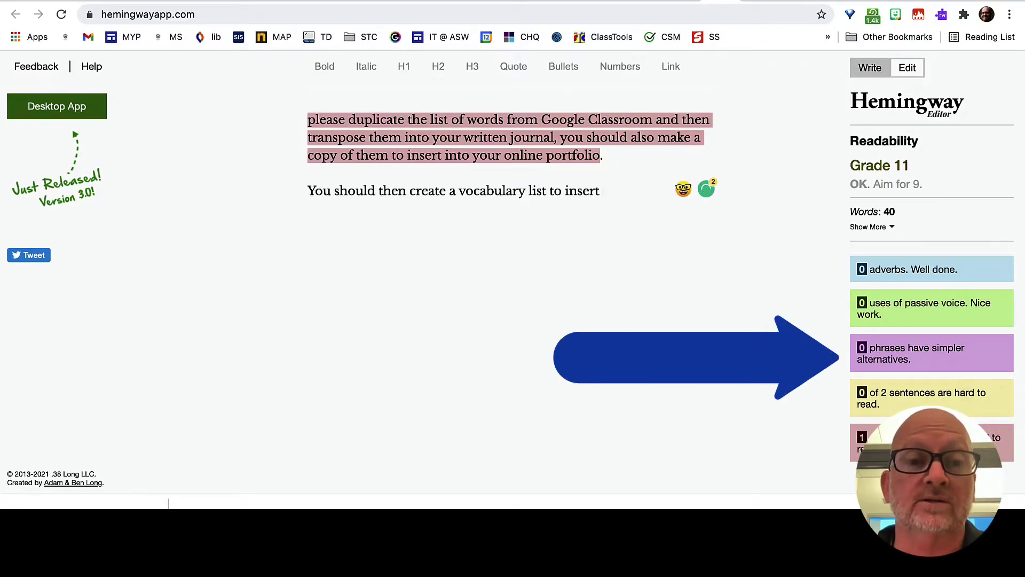
type(" intervals in")
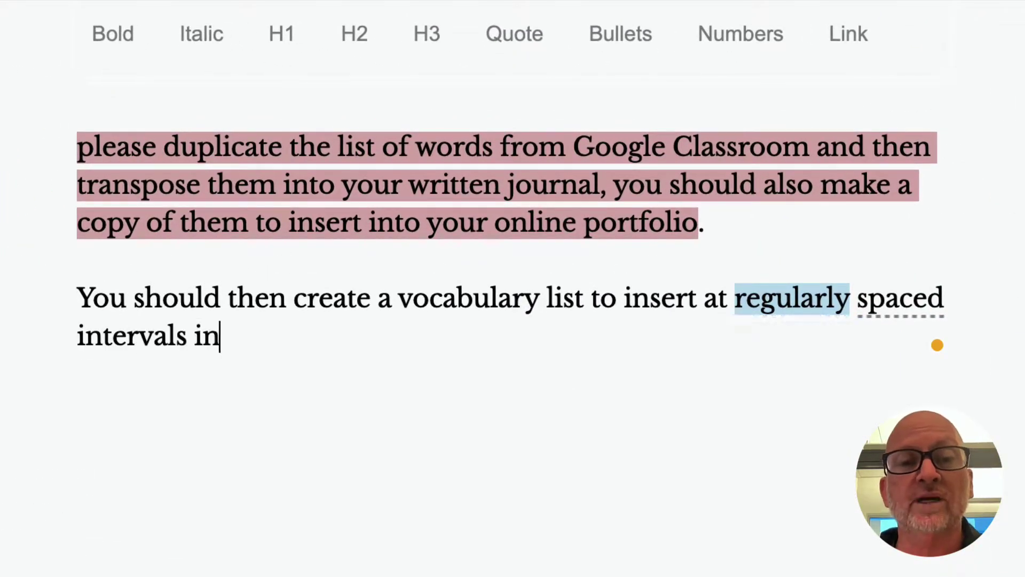
type("to your Imvoie and Apple")
left_click(388, 336)
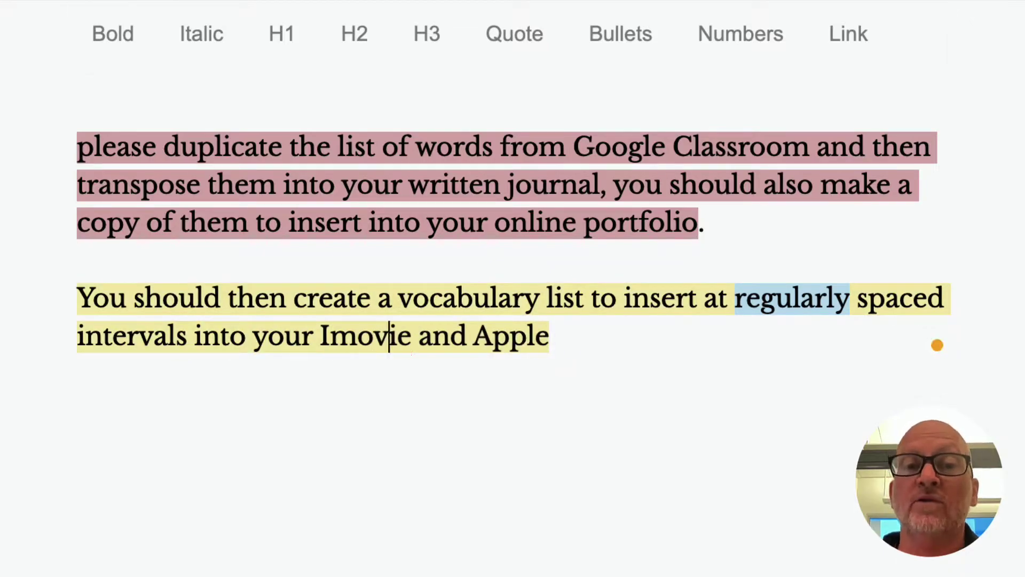
type("Clips storyboard.")
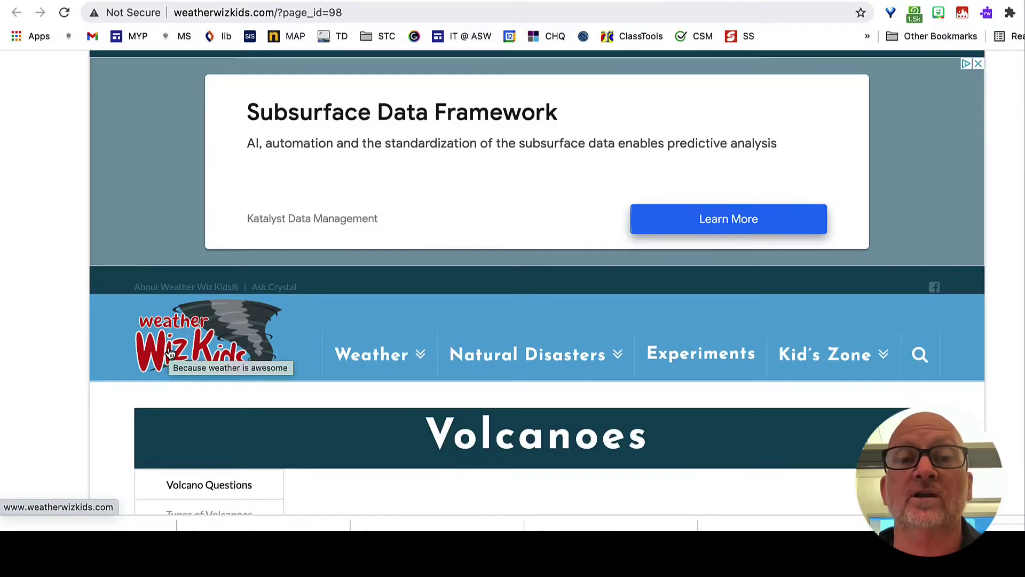
On the Weather Wiz Kids Volcanoes page, show the Read&Write extension's tools and simplify the page's text
scroll(171, 353, "down", 3)
scroll(170, 354, "down", 12)
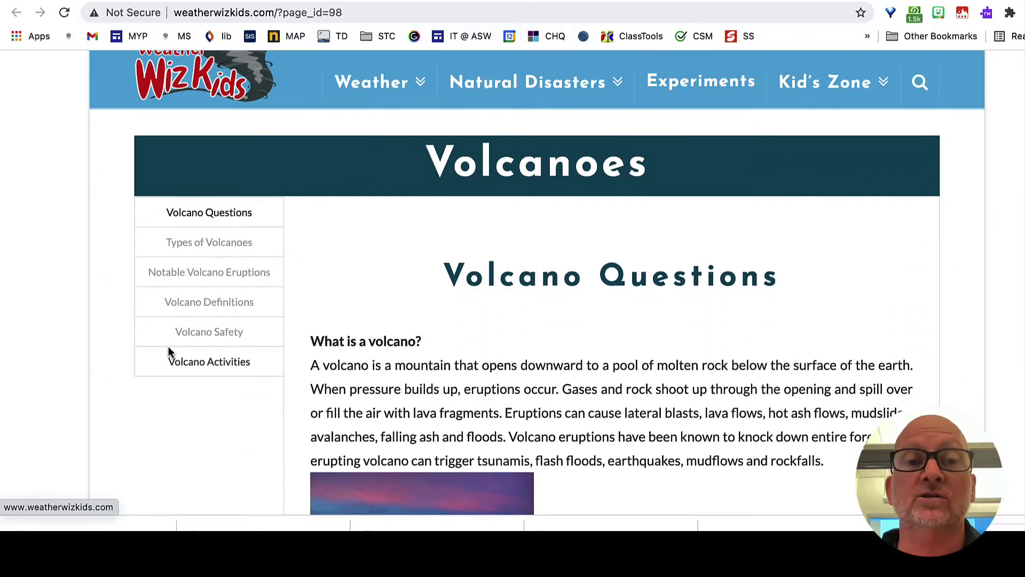
scroll(169, 349, "down", 9)
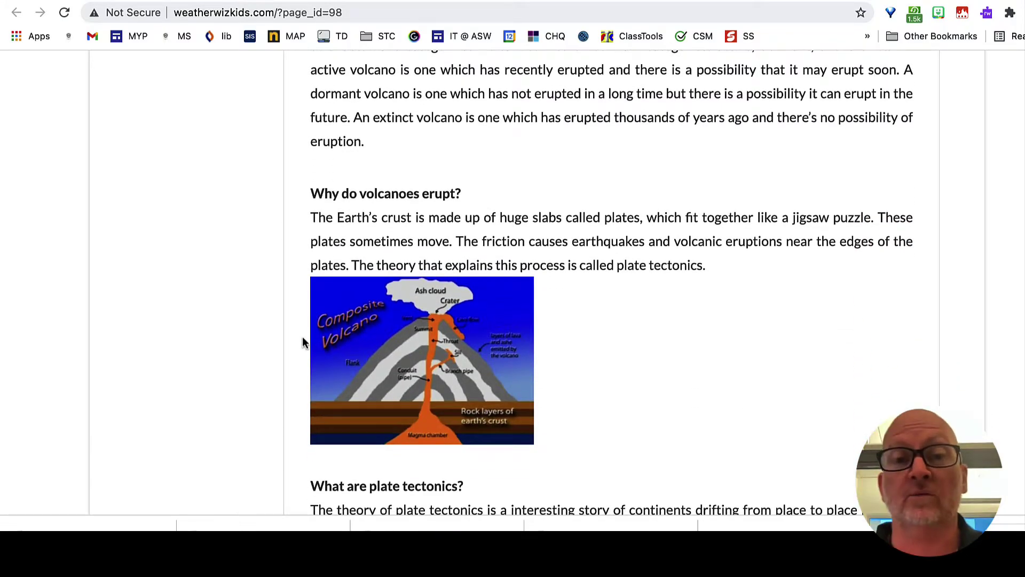
scroll(303, 337, "up", 12)
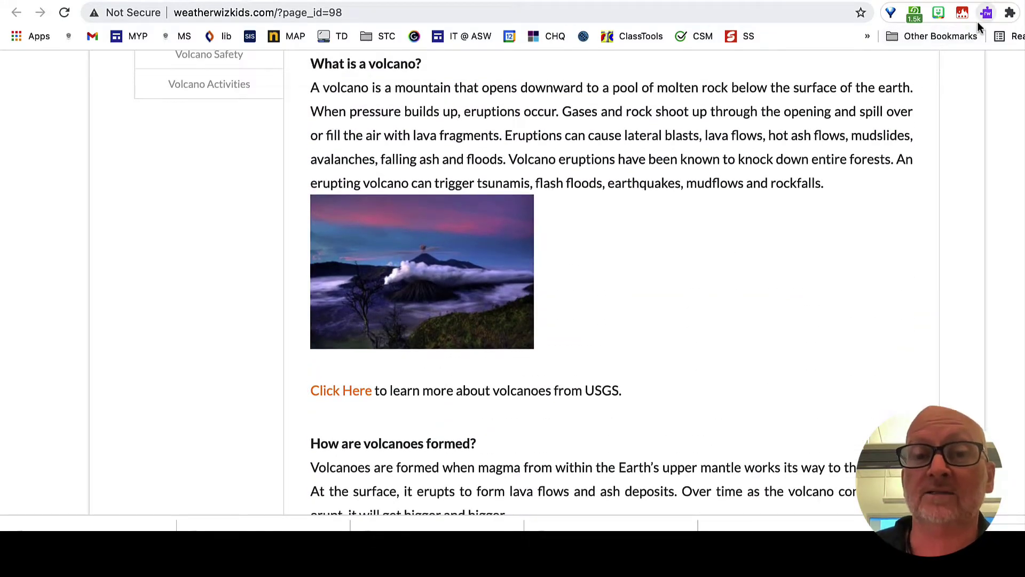
left_click(986, 14)
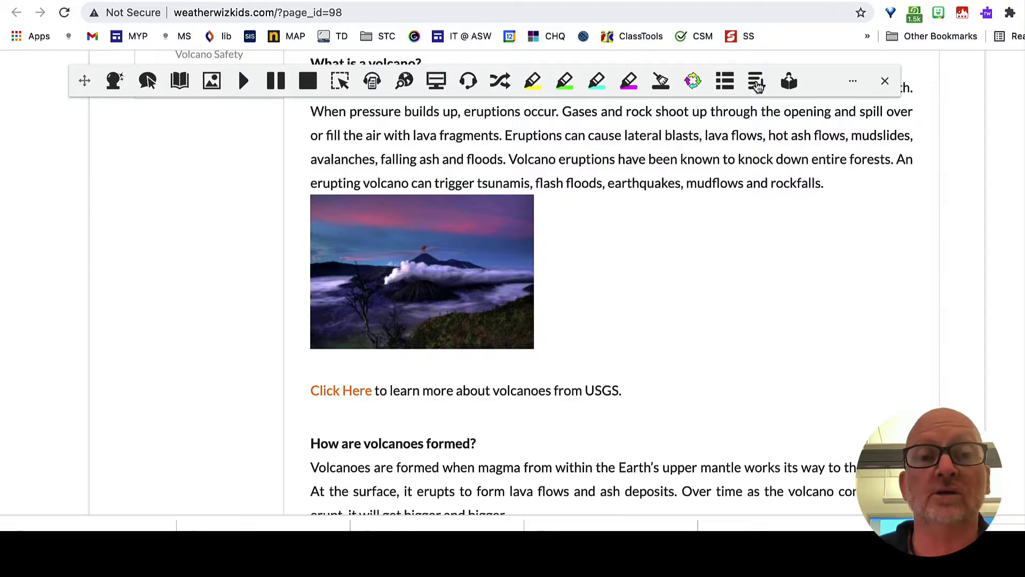
left_click(756, 83)
scroll(370, 269, "down", 1)
scroll(341, 213, "up", 1)
left_click(287, 96)
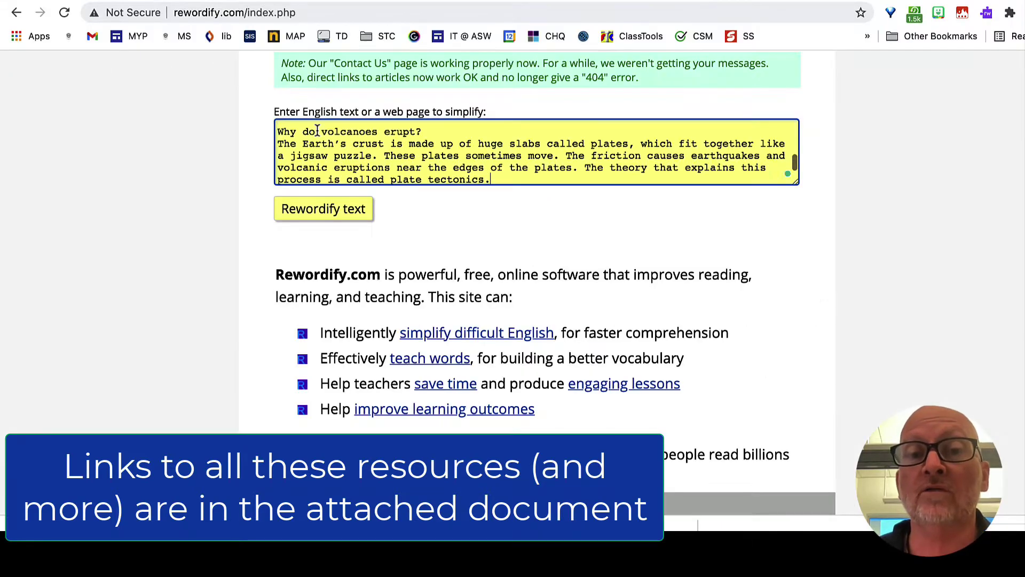
Simplify the pasted volcano text on Rewordify.com, and generate a summary of the same text on tldrthis.com
left_click(322, 209)
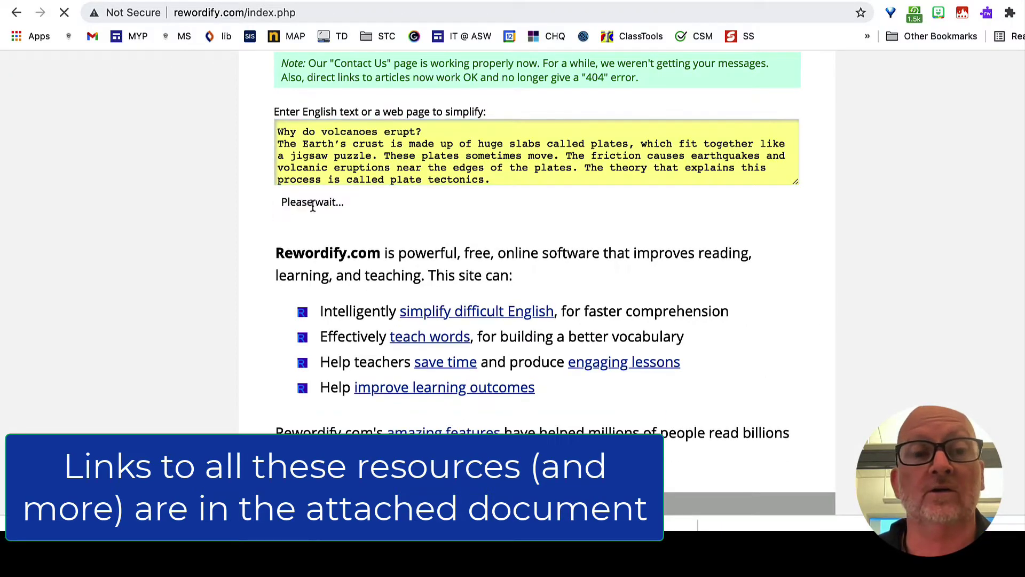
scroll(256, 342, "down", 2)
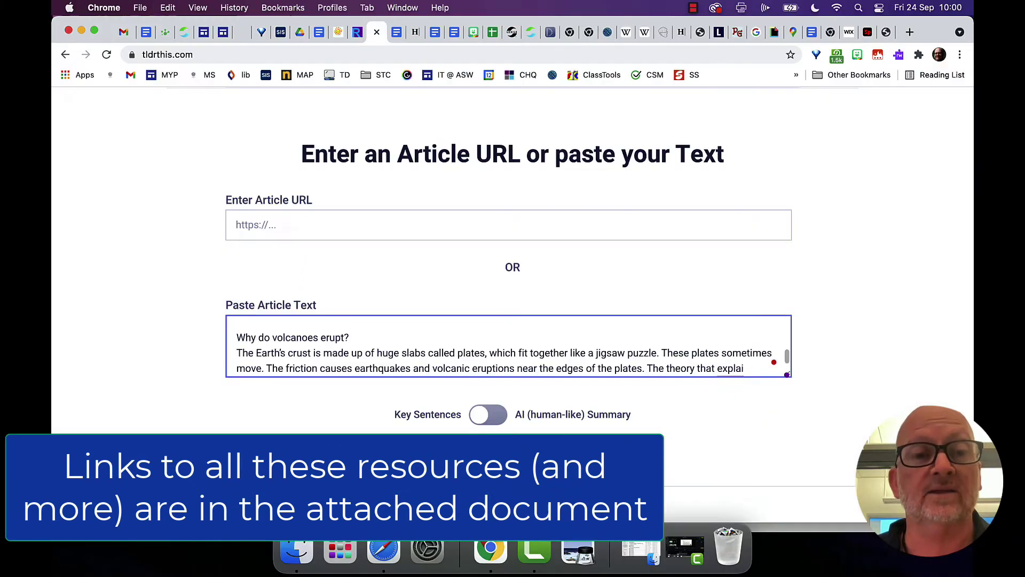
scroll(351, 418, "down", 3)
left_click(586, 368)
left_click(515, 426)
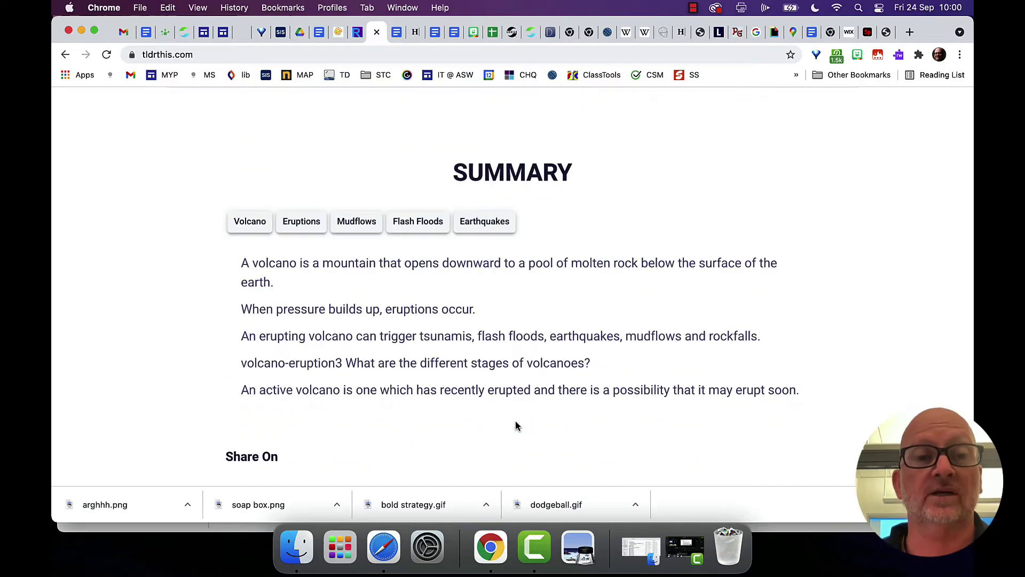
left_click(692, 9)
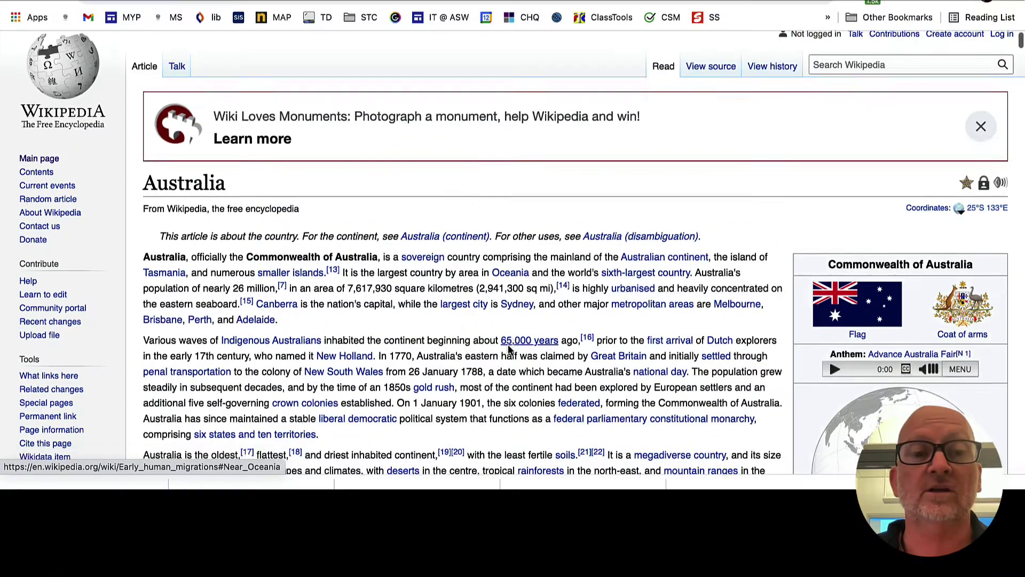
Compare the Australia article on regular Wikipedia with its version on Simple English Wikipedia
scroll(508, 346, "down", 15)
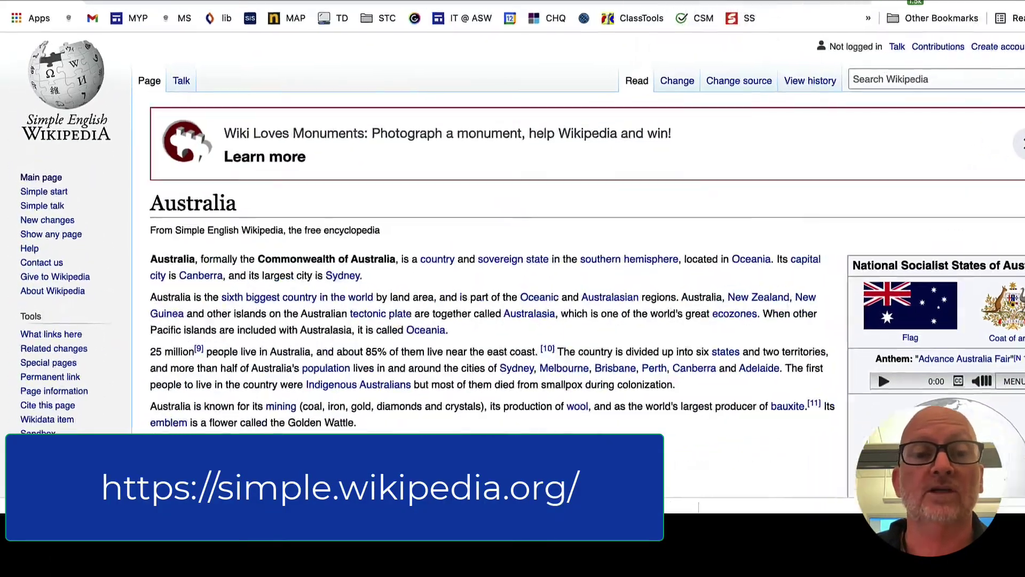
scroll(513, 320, "down", 4)
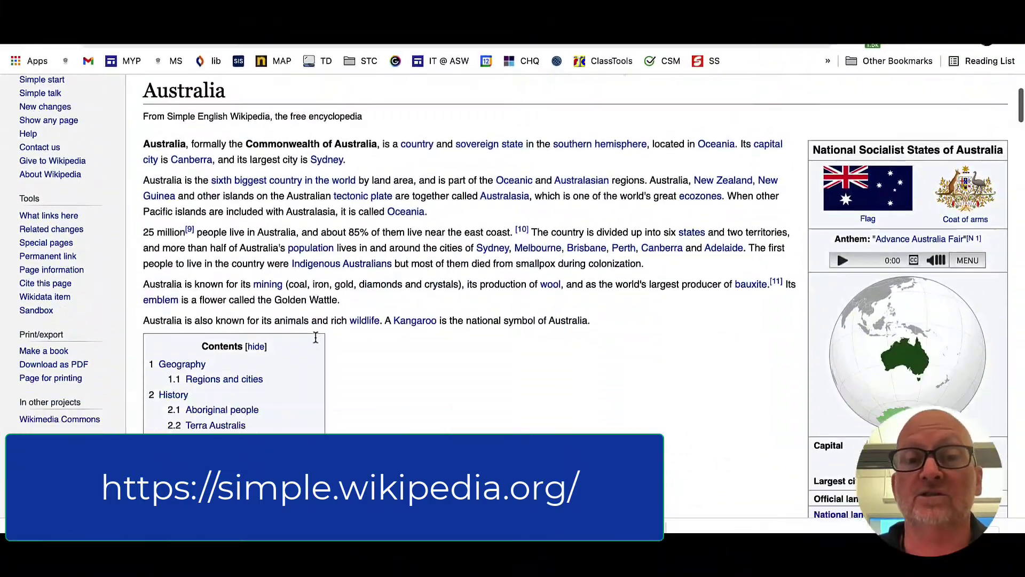
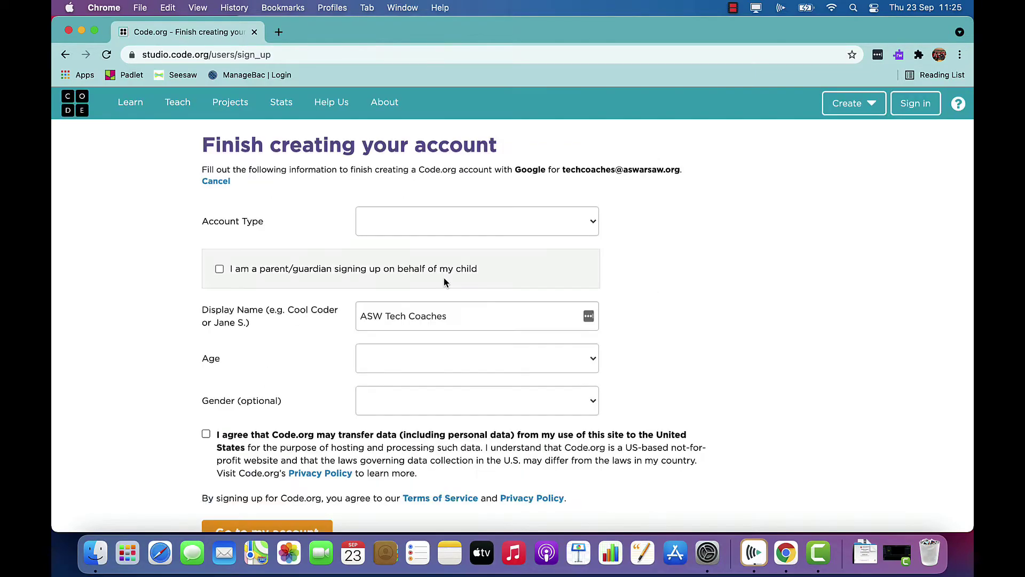
In the Code.org sign-up form, set the account type to Teacher, country to Poland, school type to Private and school name to American School of Warsaw
left_click(458, 227)
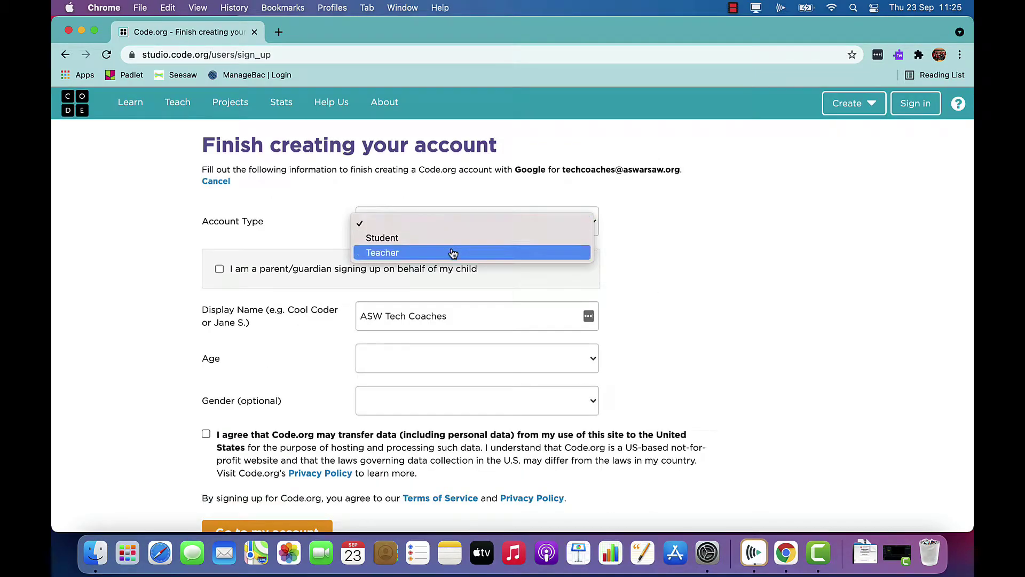
left_click(451, 252)
scroll(527, 290, "down", 1)
left_click(521, 314)
type("pol")
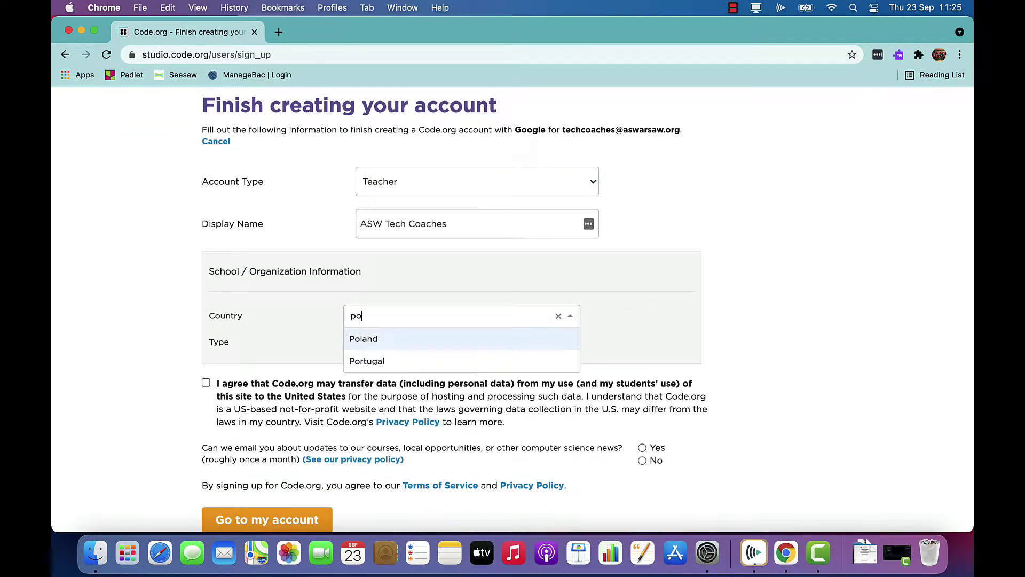
key("Return")
left_click(465, 343)
left_click(470, 372)
type("American School of Warsaw")
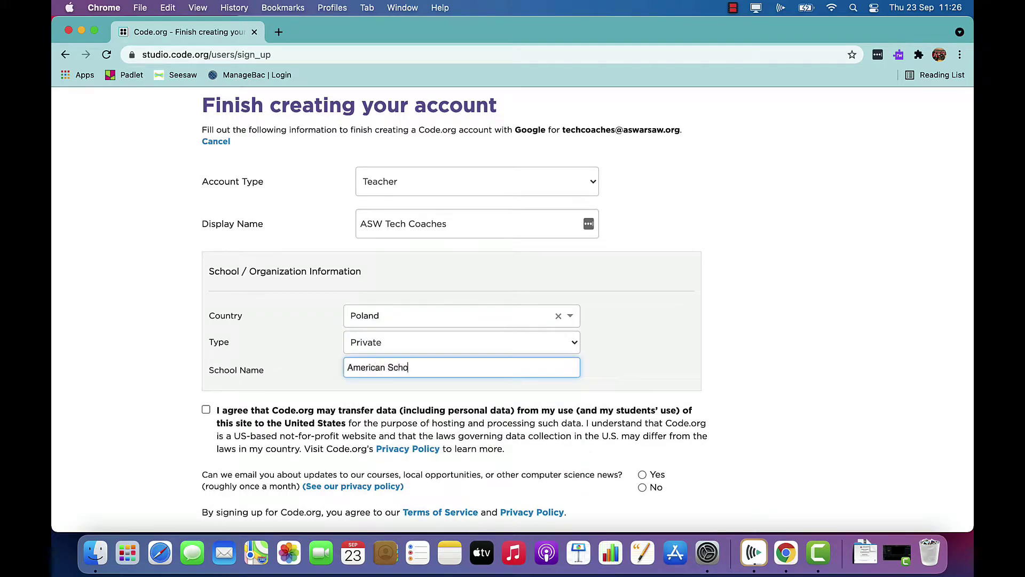
Agree that Code.org may transfer data from the use of the site to the United States
scroll(279, 384, "down", 1)
left_click(206, 356)
scroll(613, 398, "down", 1)
scroll(612, 398, "down", 1)
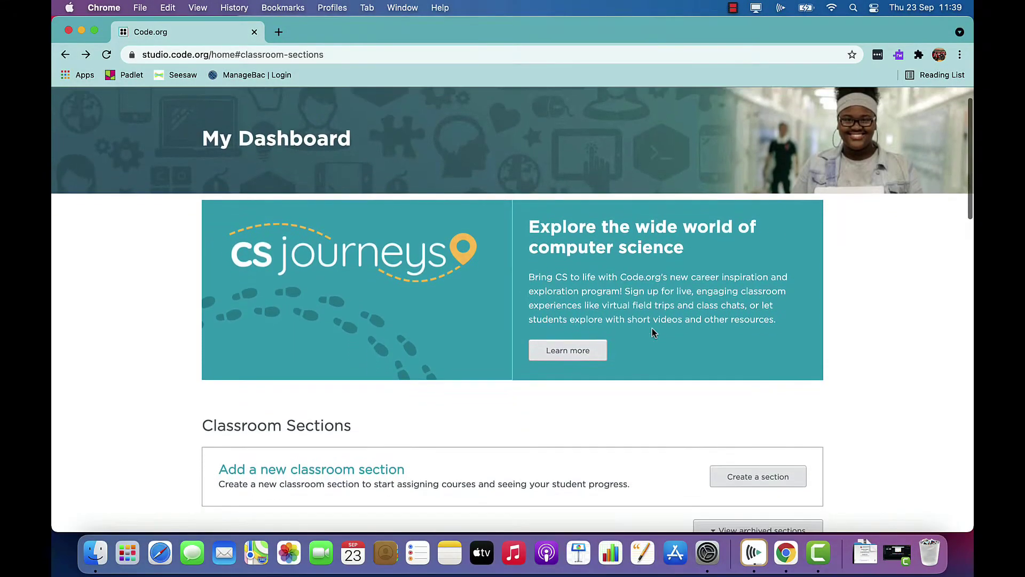
Create a new classroom section that uses Picture password sign-in, and name it ES Test Class
scroll(652, 333, "down", 5)
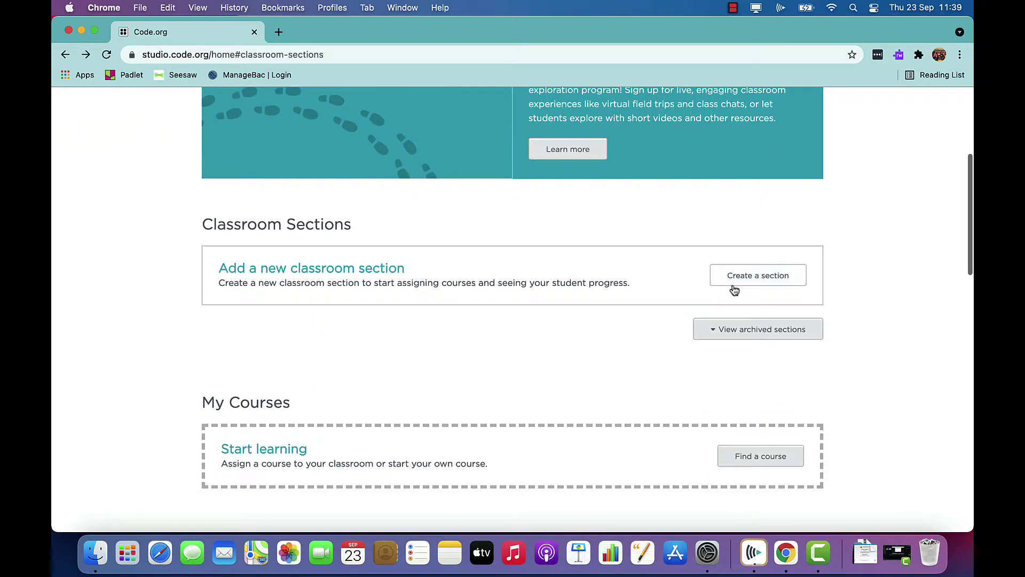
left_click(739, 289)
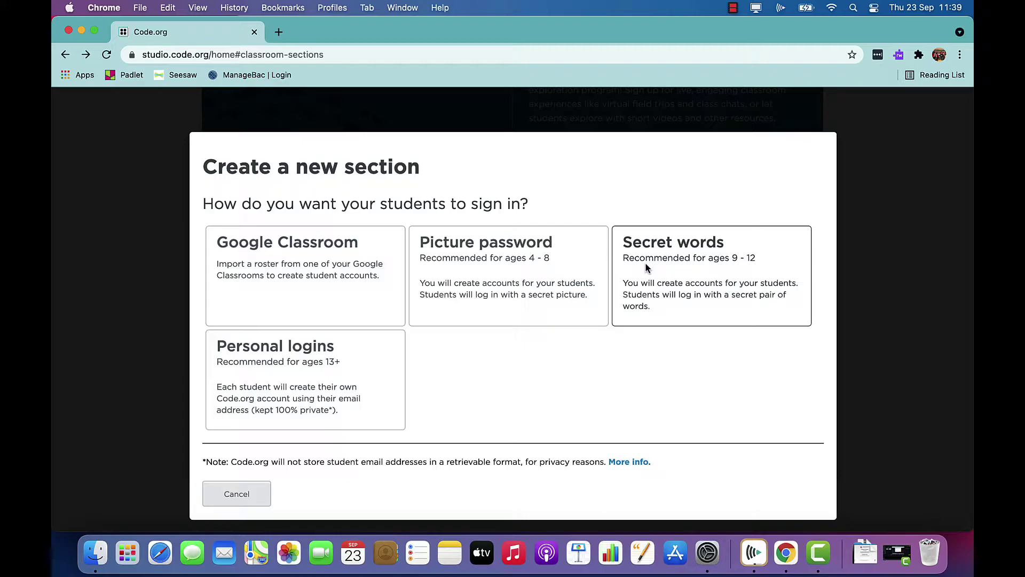
left_click(578, 267)
left_click(339, 242)
type("ES TE")
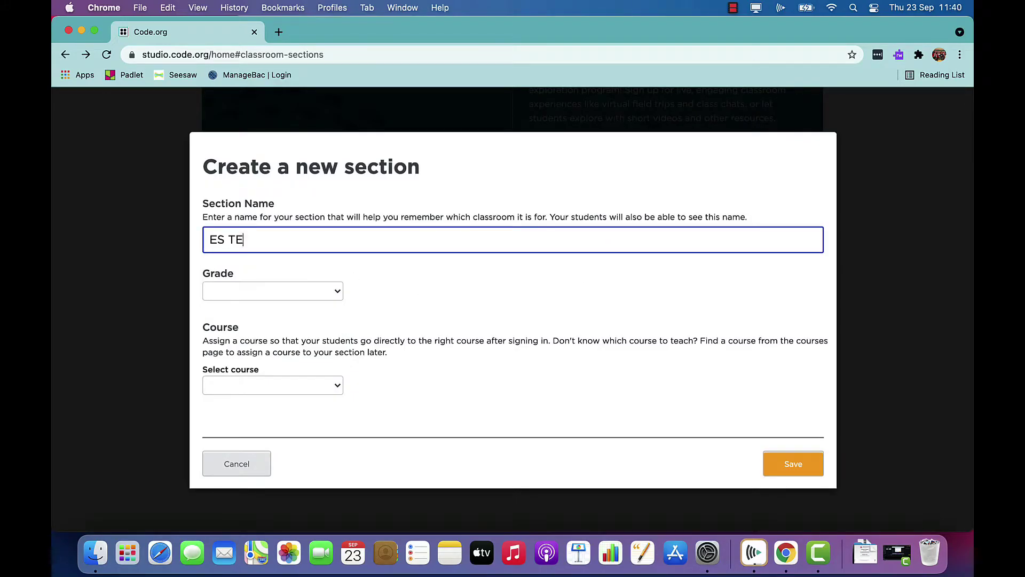
key("BackSpace")
type("est Class")
Set the section's grade to 3 and its course to Decide later, and save the section
left_click(318, 291)
left_click(298, 353)
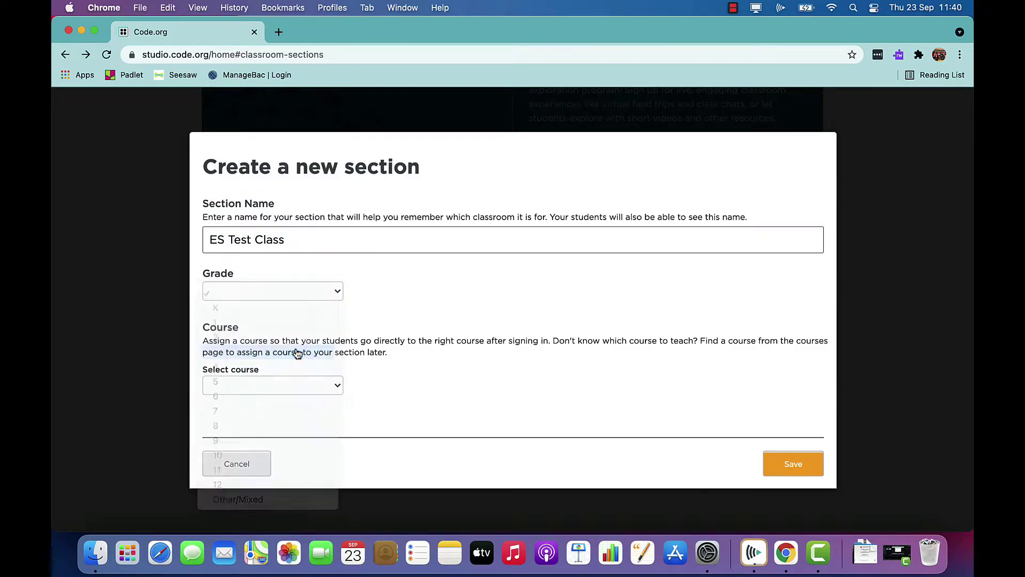
left_click(311, 386)
left_click(306, 402)
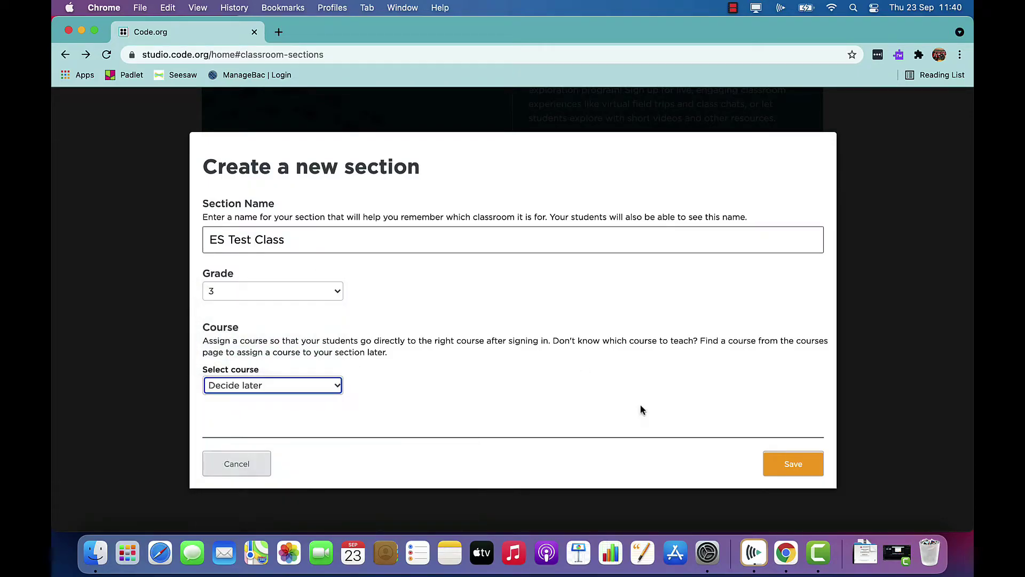
left_click(789, 464)
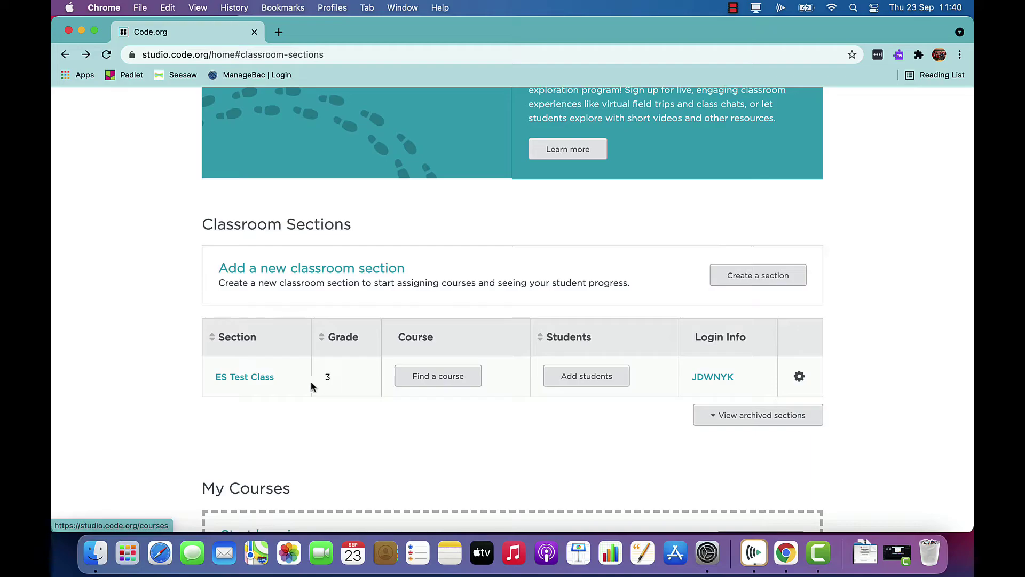
In ES Test Class, add multiple students named Name, Name1, Name2 and Name3, and save them all
left_click(266, 379)
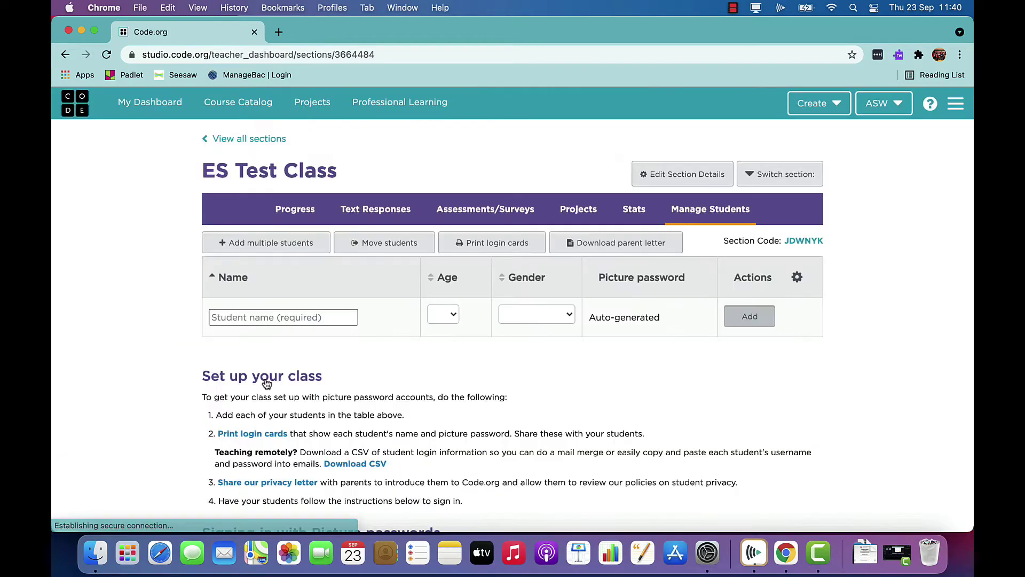
left_click(264, 243)
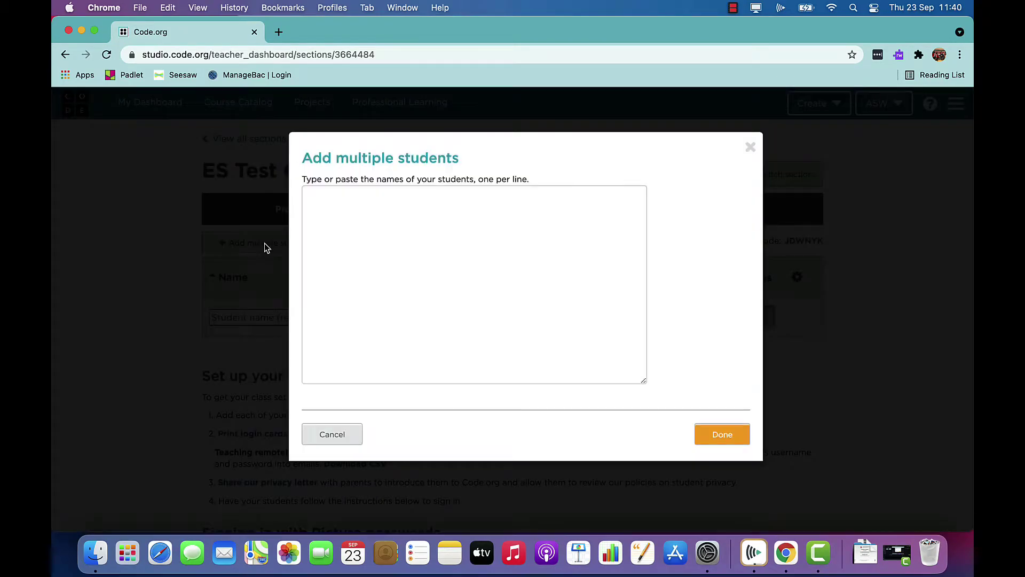
left_click(325, 233)
type("Na")
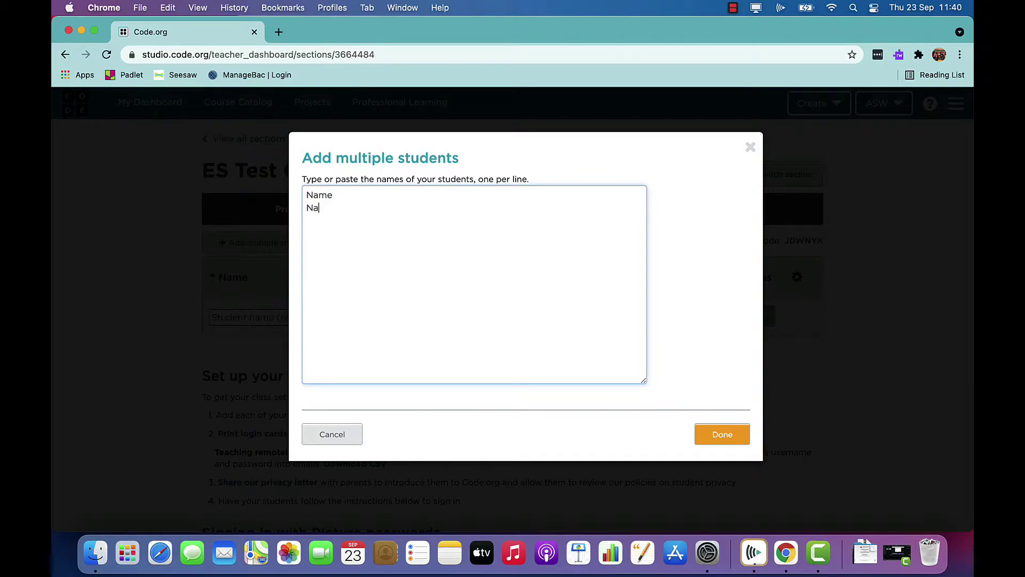
type("me1 NBam")
left_click(702, 427)
scroll(589, 371, "down", 2)
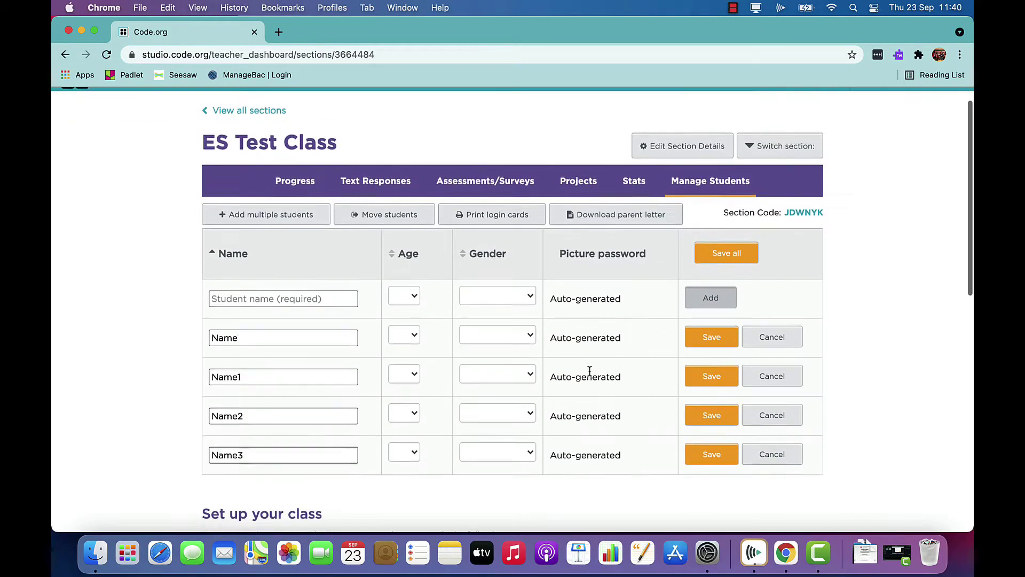
left_click(716, 244)
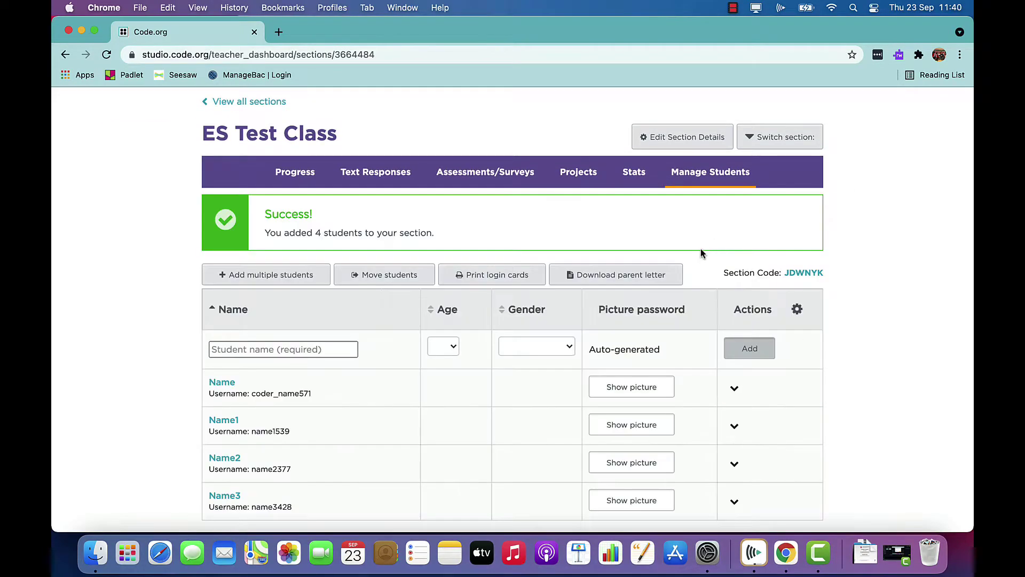
Show the picture password of the student called Name in ES Test Class
scroll(660, 293, "down", 3)
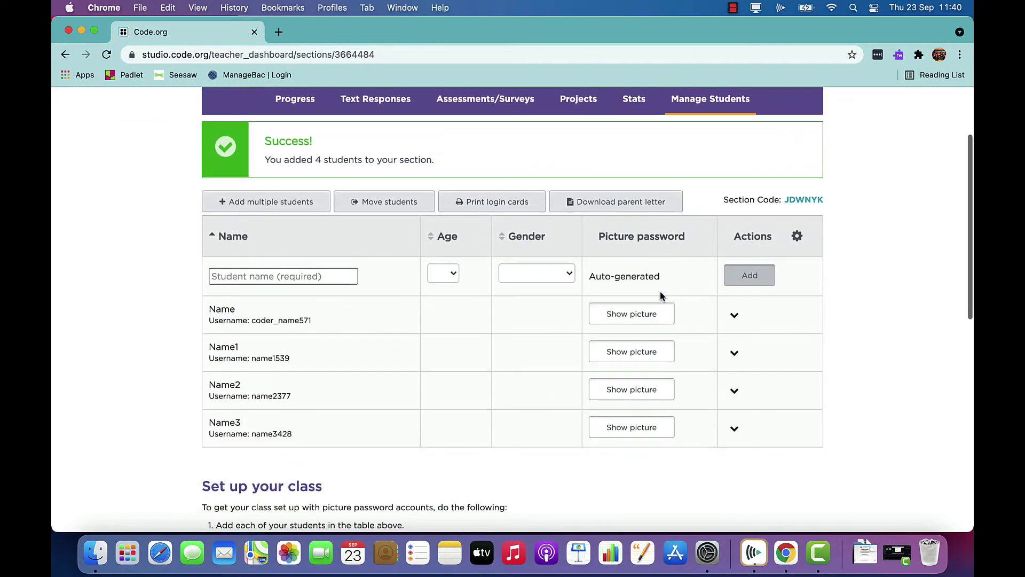
left_click(650, 317)
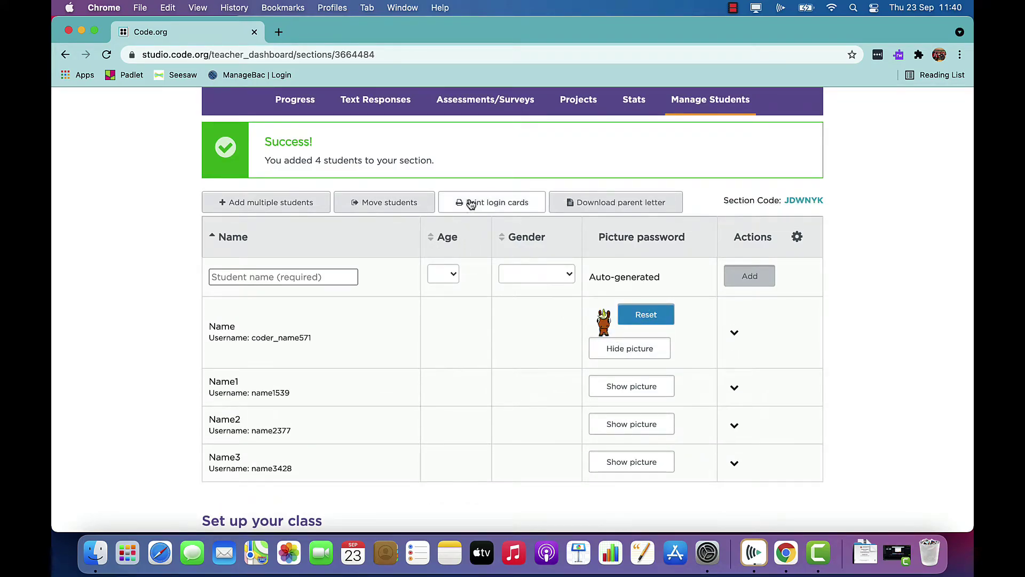
Visit the section's student sign-in page, choose the student Name and select that student's secret picture
scroll(471, 319, "down", 5)
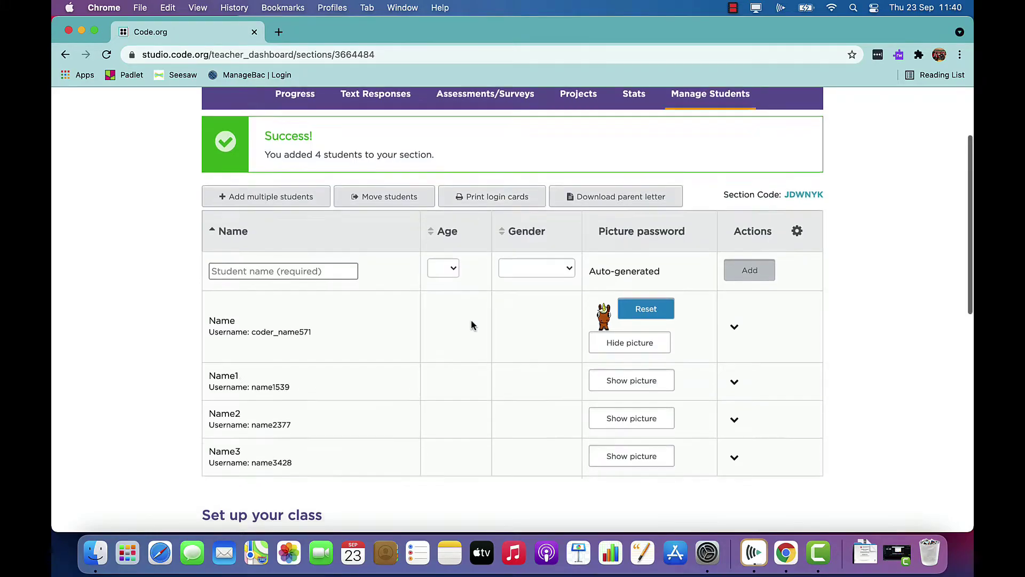
scroll(471, 324, "down", 3)
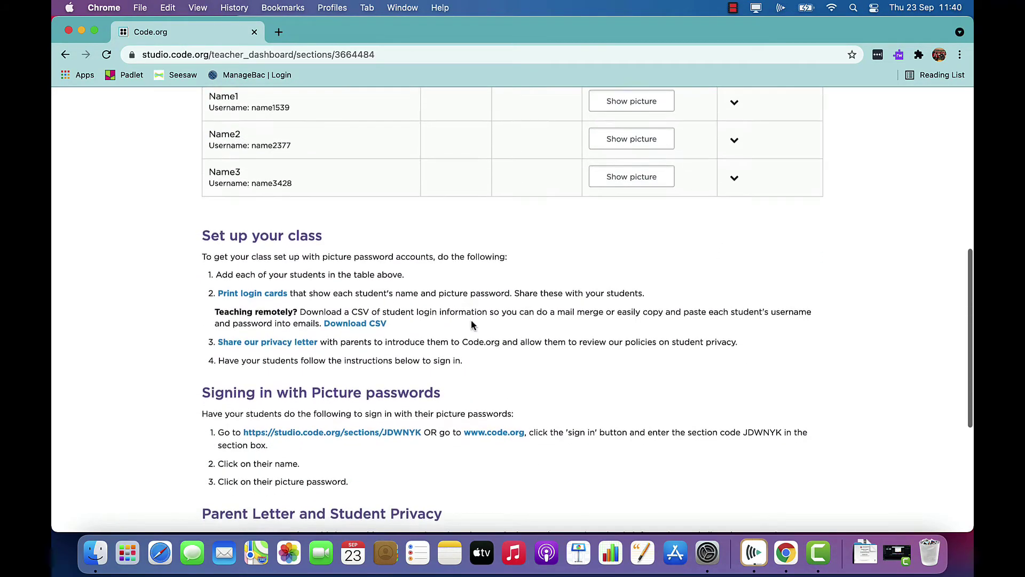
left_click(402, 422)
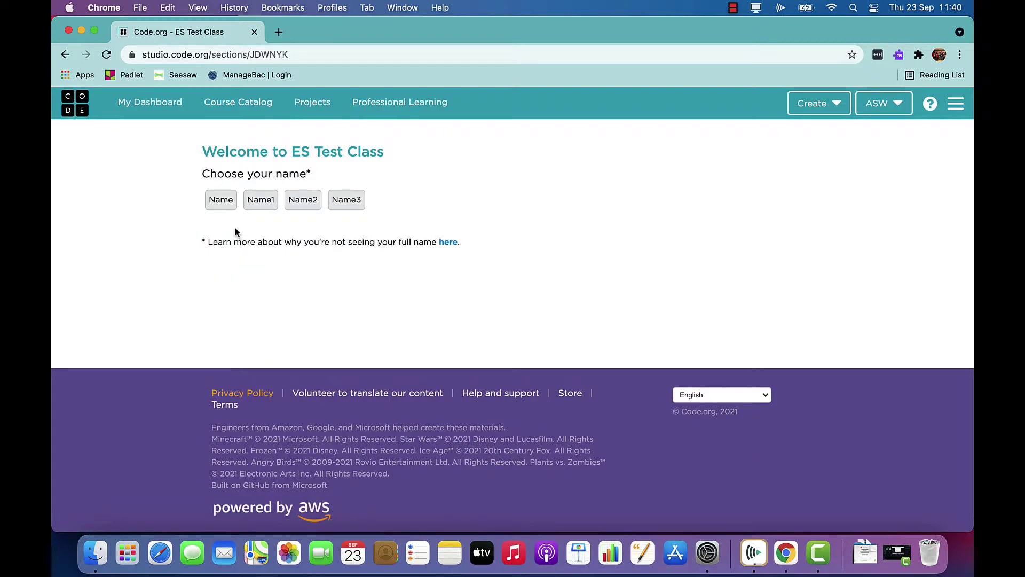
left_click(221, 199)
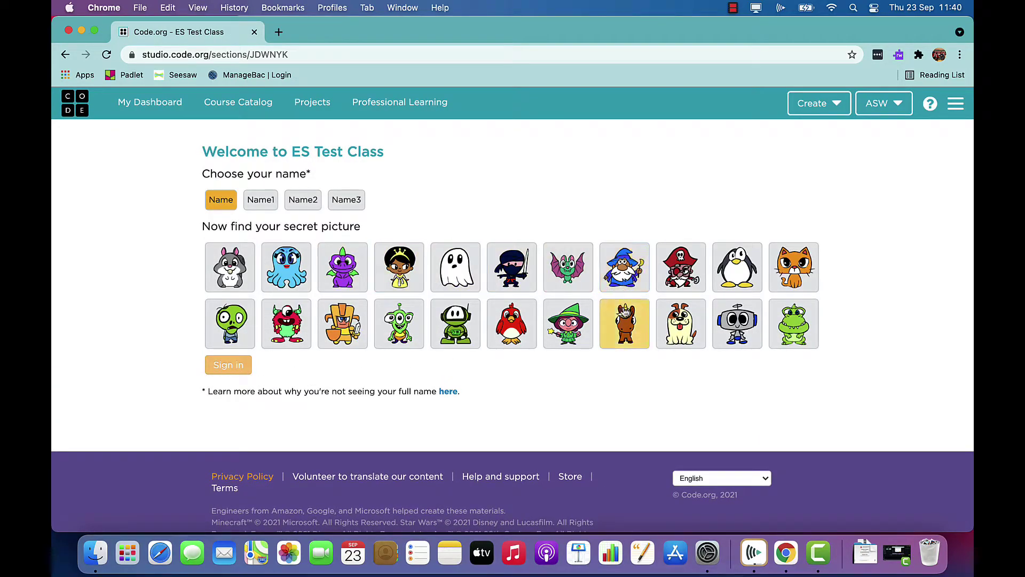
left_click(625, 324)
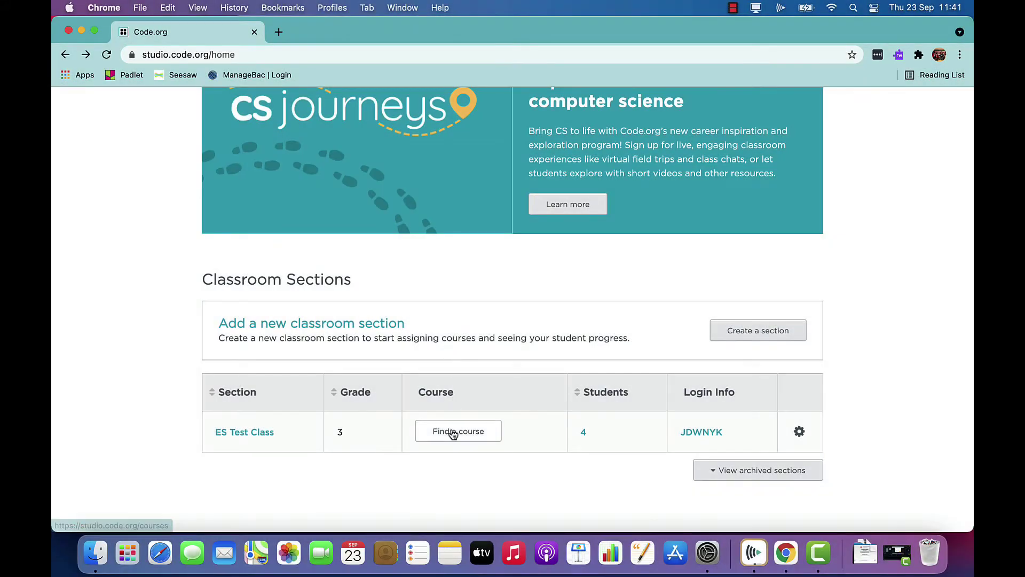
Find a course for ES Test Class in the course catalog and open the detailed CS Fundamentals page
left_click(453, 431)
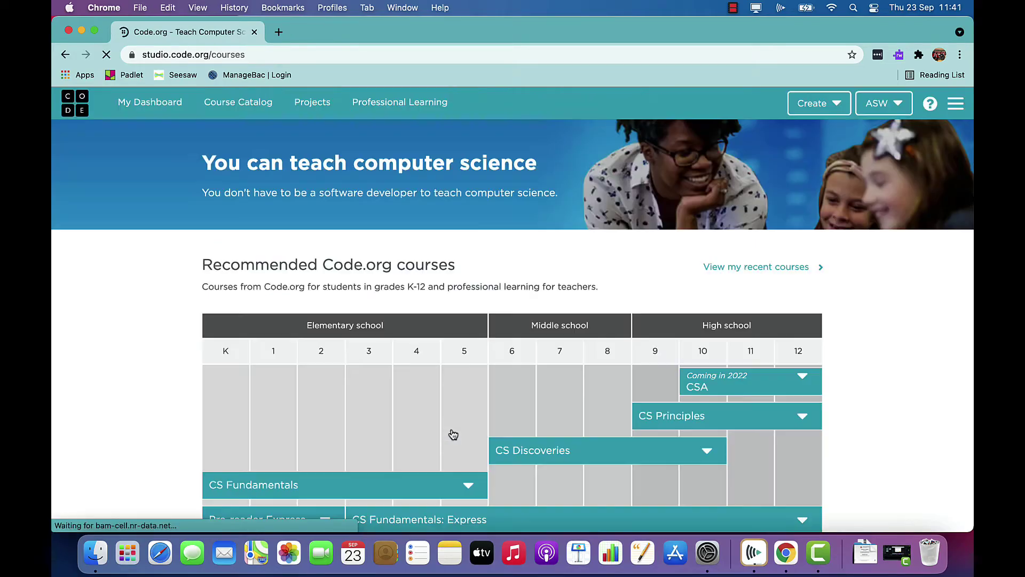
scroll(453, 433, "down", 3)
scroll(452, 434, "down", 1)
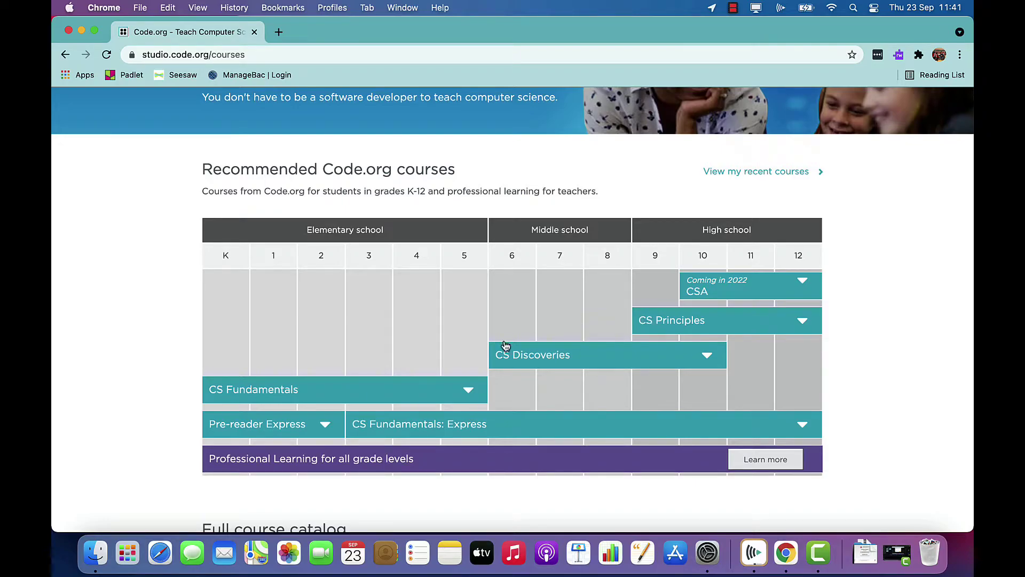
left_click(350, 392)
scroll(350, 389, "down", 3)
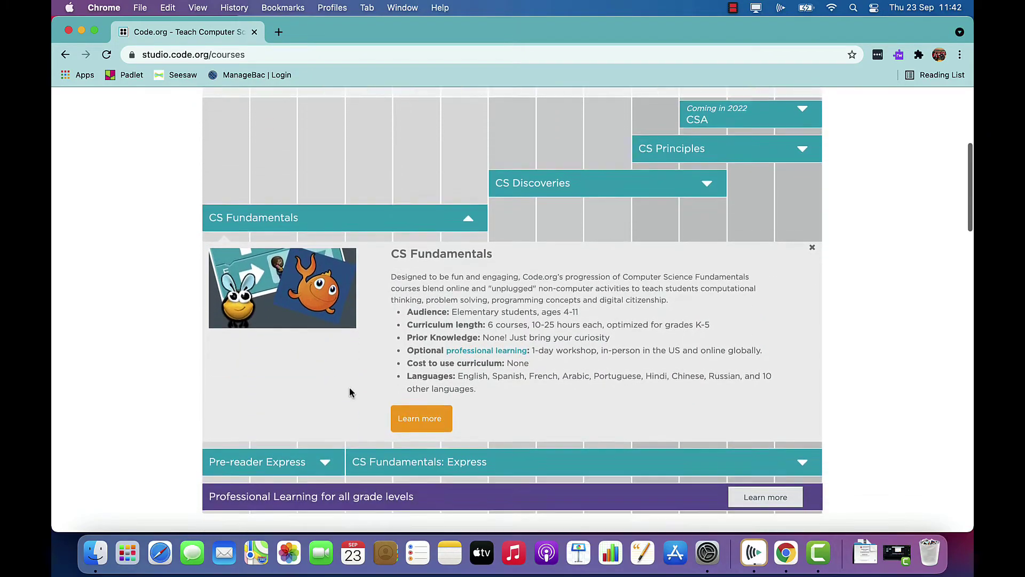
left_click(420, 414)
Open the 3rd grade Course D from the CS Fundamentals courses and assign it to ES Test Class
scroll(420, 414, "down", 10)
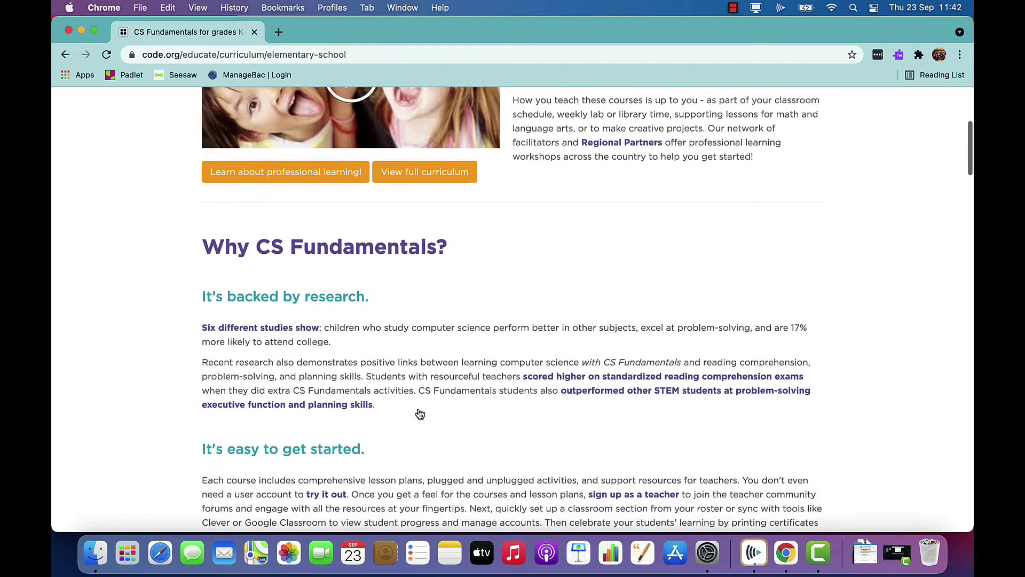
scroll(420, 414, "down", 15)
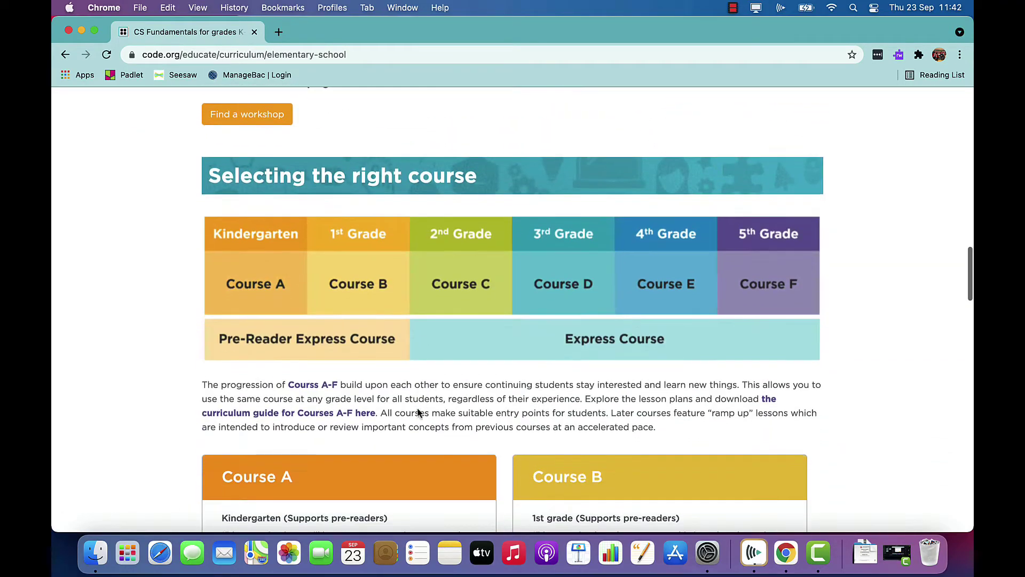
scroll(366, 291, "down", 5)
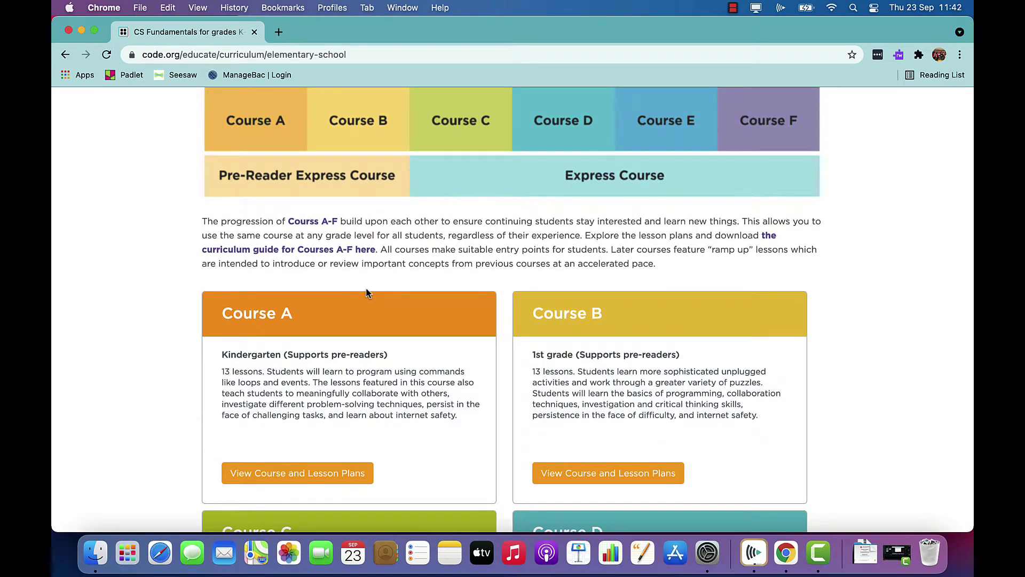
scroll(366, 292, "down", 10)
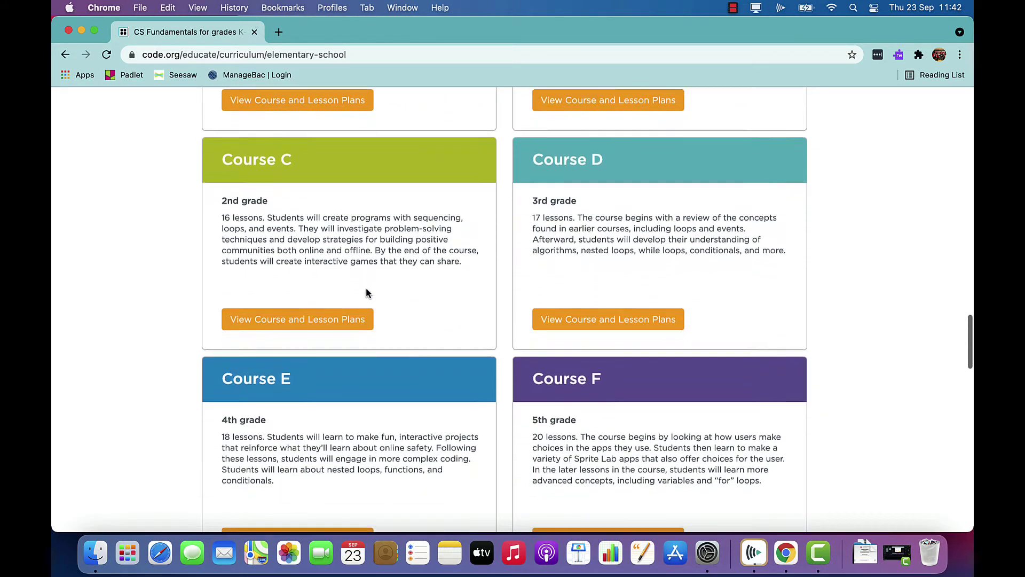
left_click(572, 280)
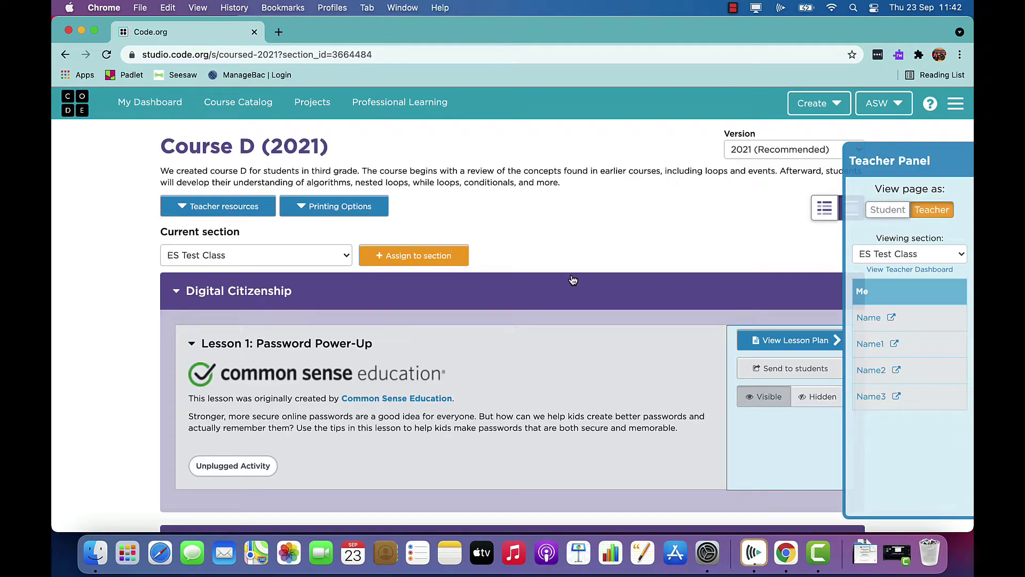
left_click(414, 255)
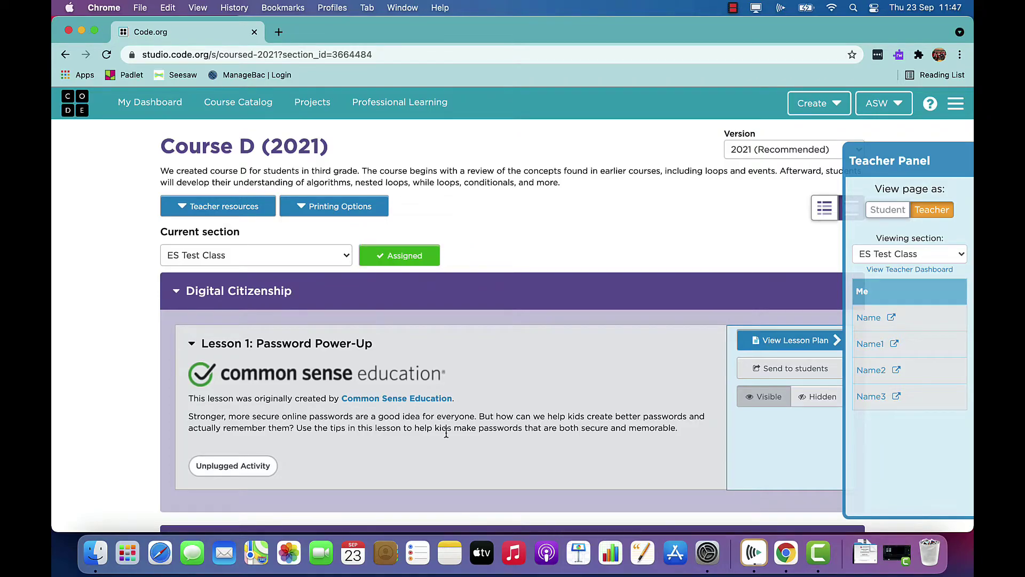
Review the Course D lessons down to Lesson 7: Build a Star Wars Game, and open its skill-building level 2
scroll(447, 433, "down", 2)
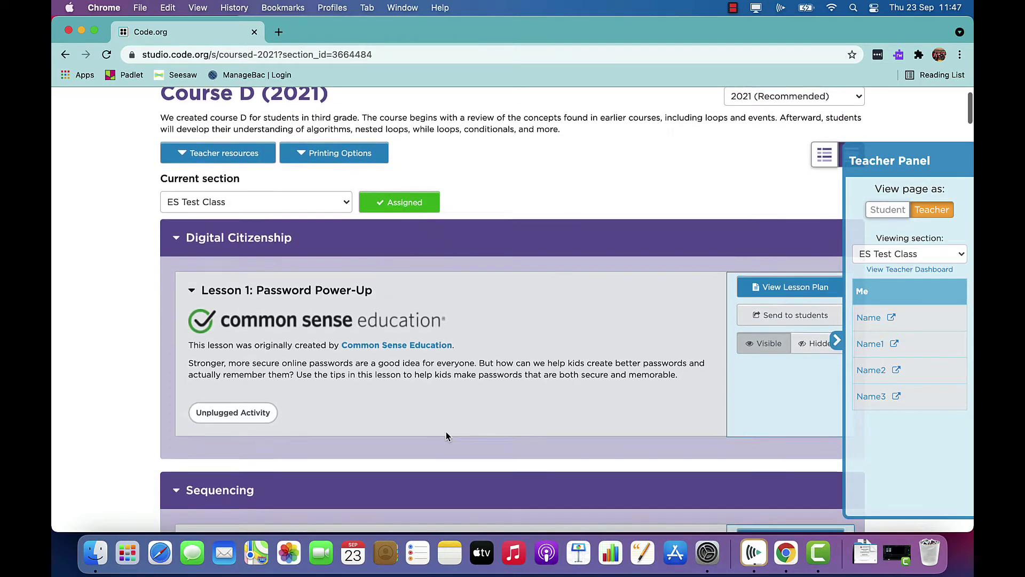
scroll(446, 431, "down", 5)
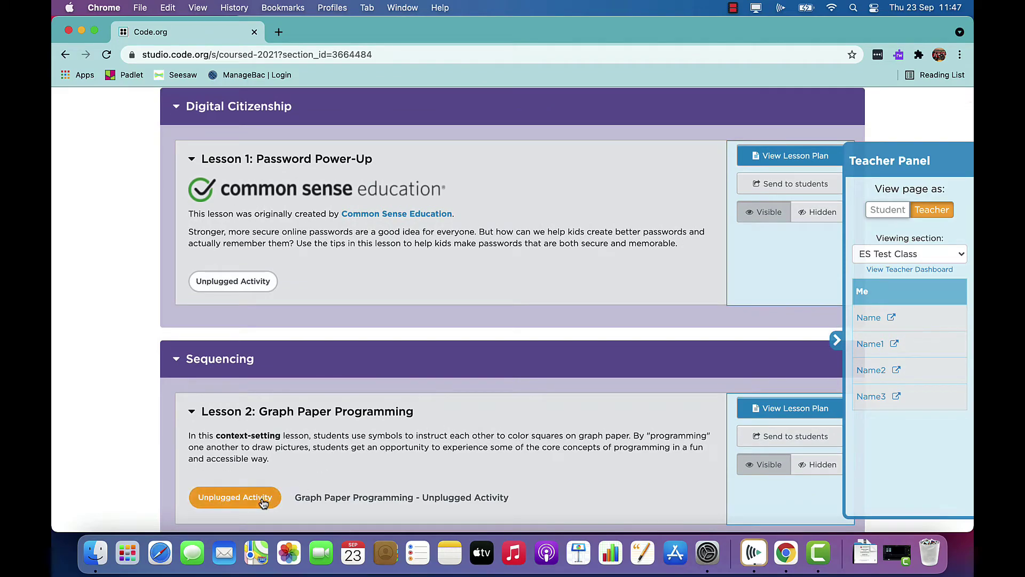
scroll(312, 467, "down", 5)
scroll(312, 468, "down", 9)
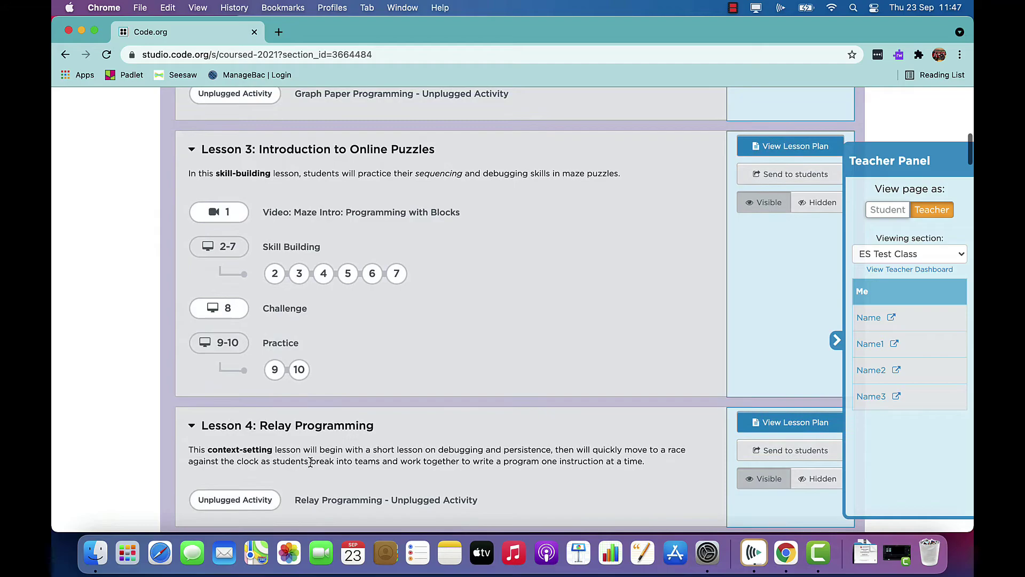
scroll(304, 382, "down", 3)
scroll(304, 382, "down", 10)
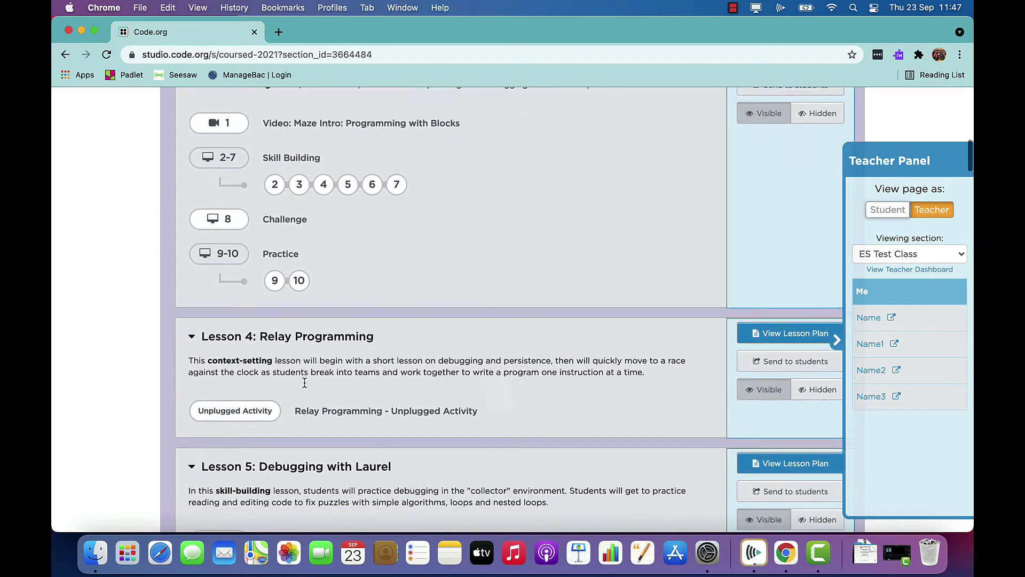
scroll(306, 386, "down", 15)
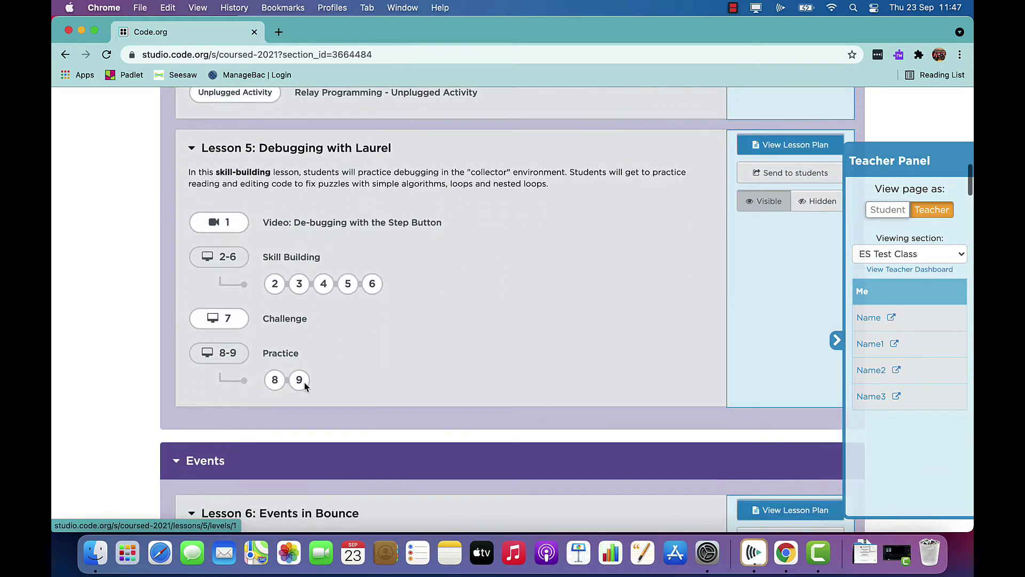
scroll(306, 386, "down", 2)
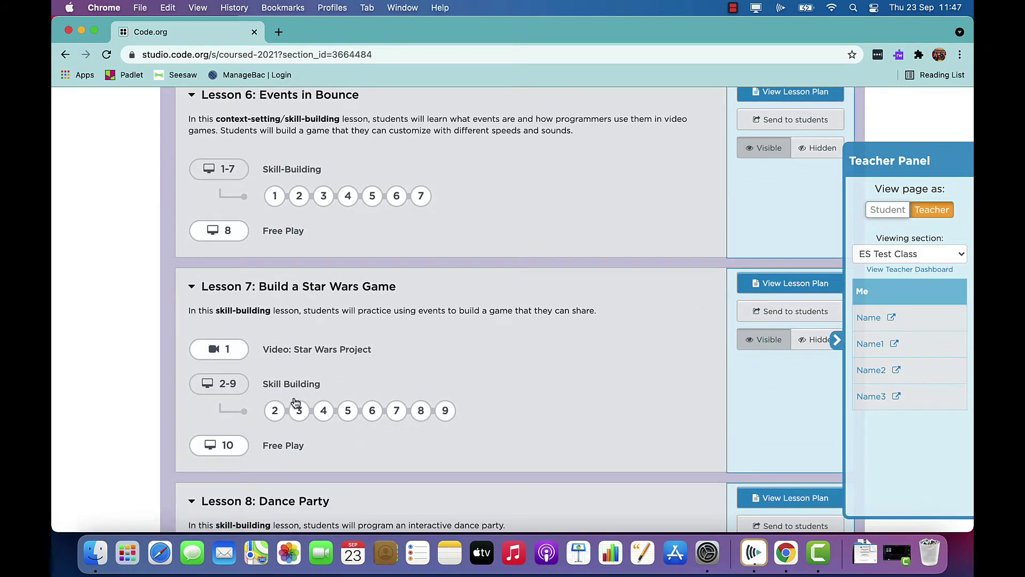
left_click(275, 411)
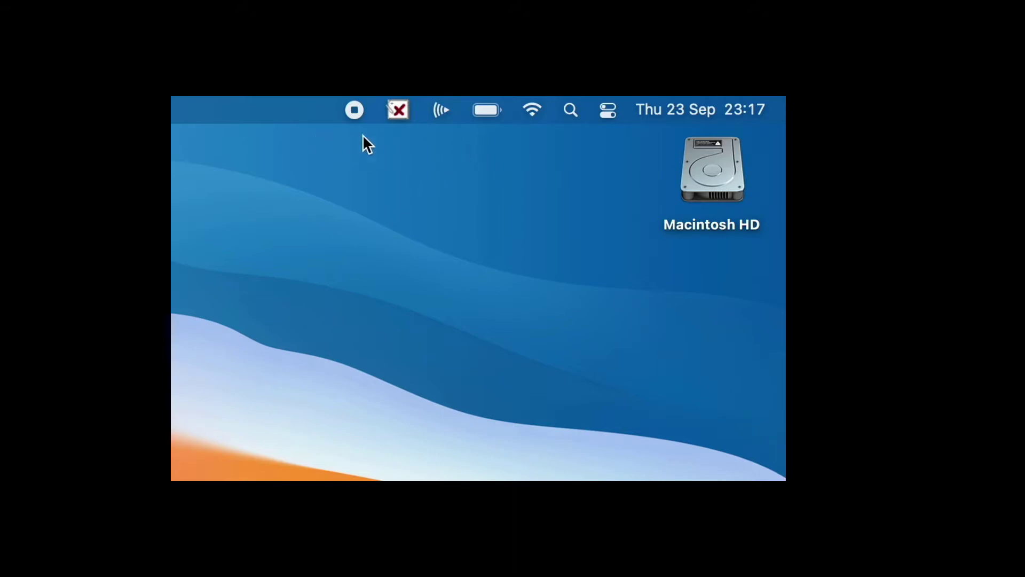
Join the ASW Wi-Fi network from the other networks, entering the account username and password
left_click(535, 111)
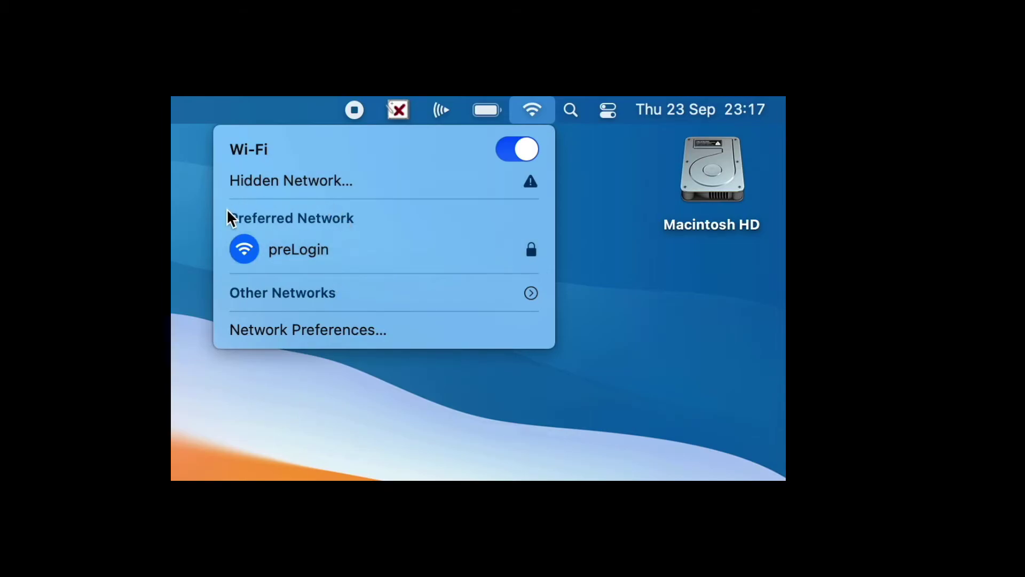
left_click(314, 300)
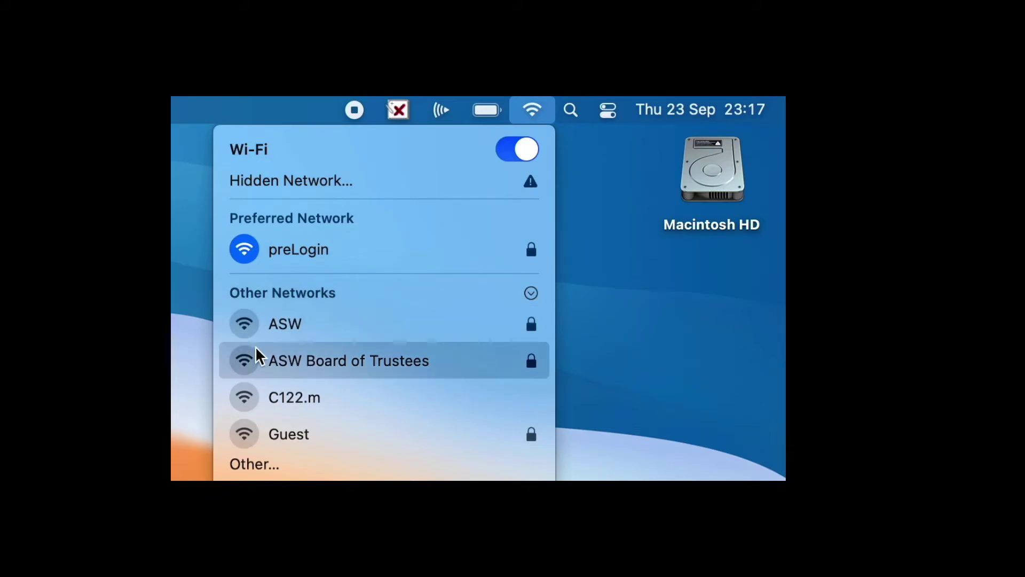
left_click(283, 327)
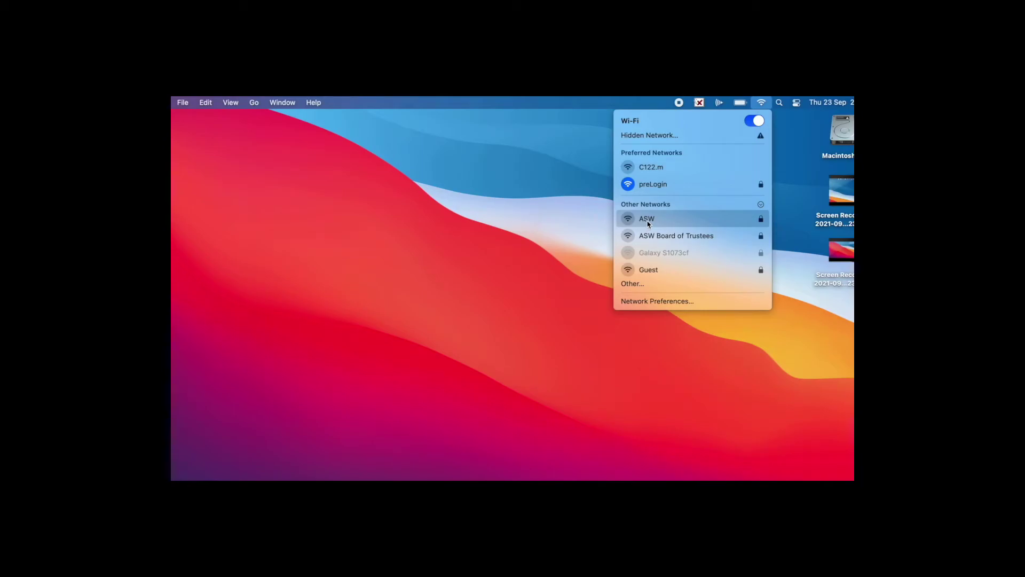
left_click(648, 220)
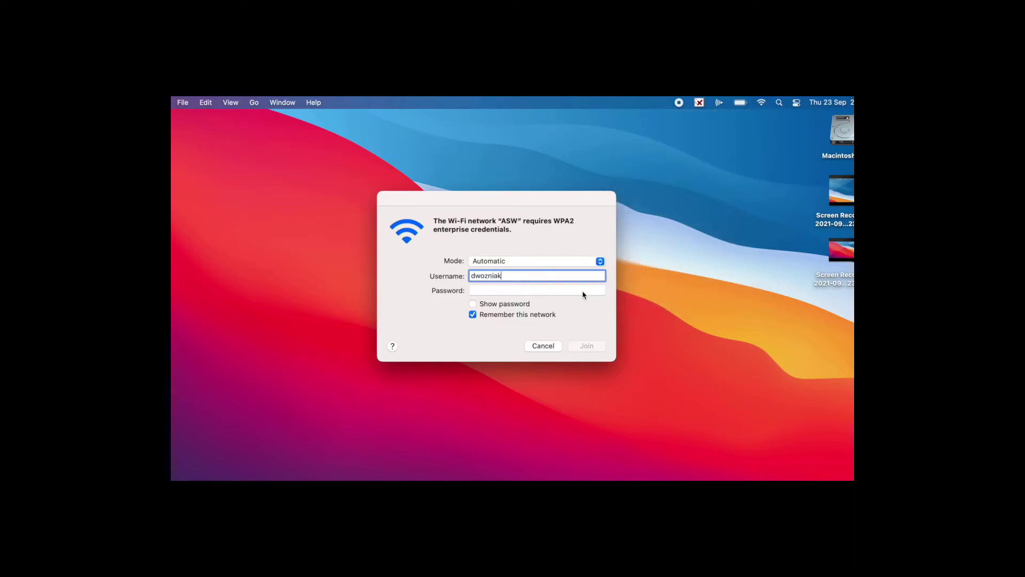
left_click(514, 291)
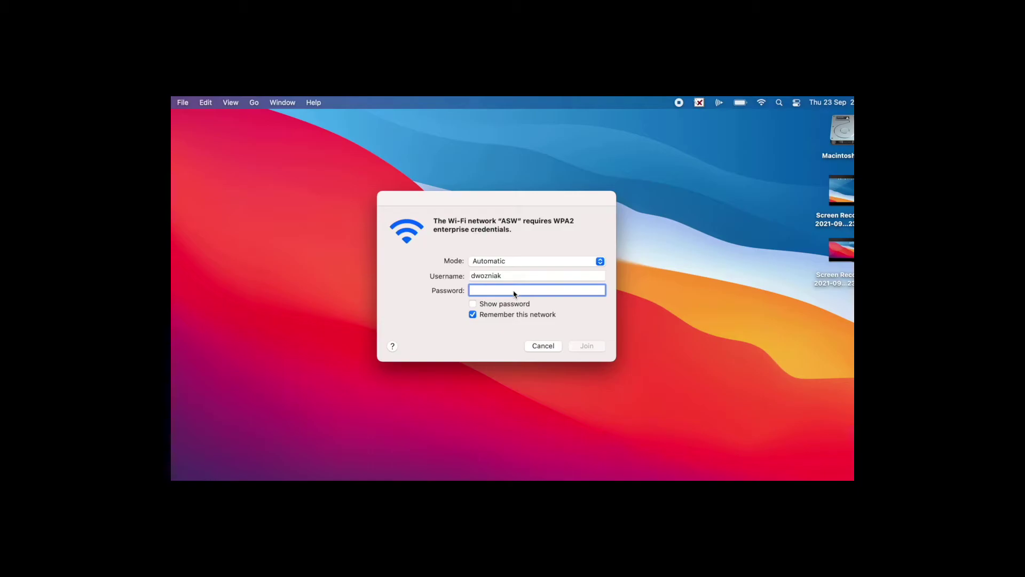
type("••")
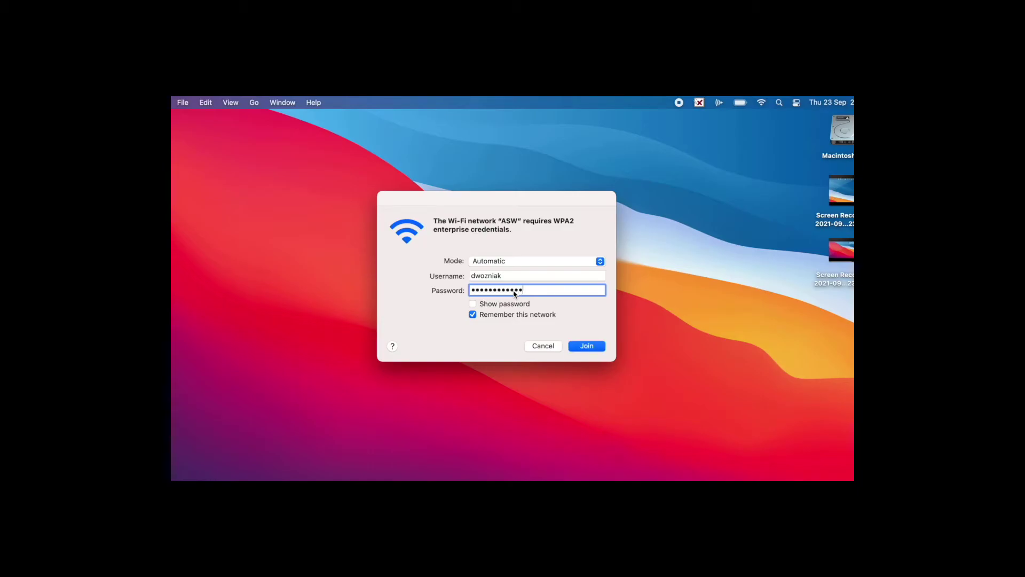
left_click(588, 347)
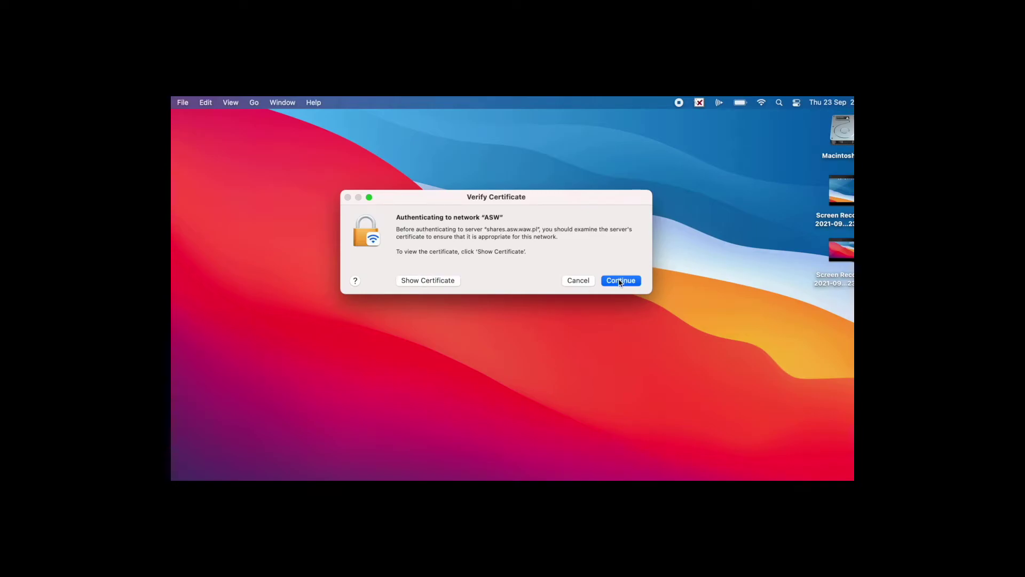
Accept the ASW network's server certificate, authorize the trust settings change with the account password, and check the Wi-Fi connection
left_click(620, 281)
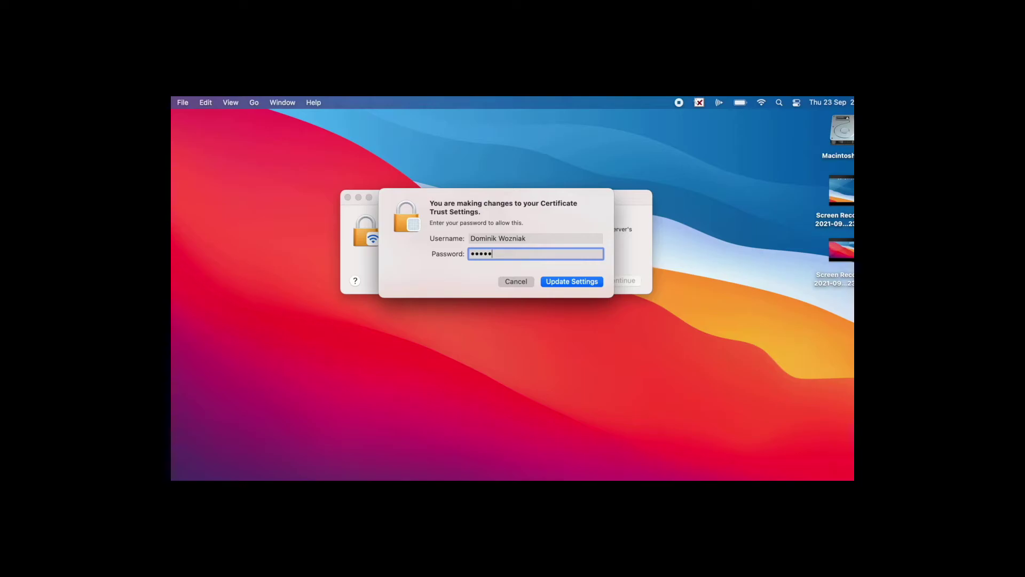
type("•")
left_click(571, 282)
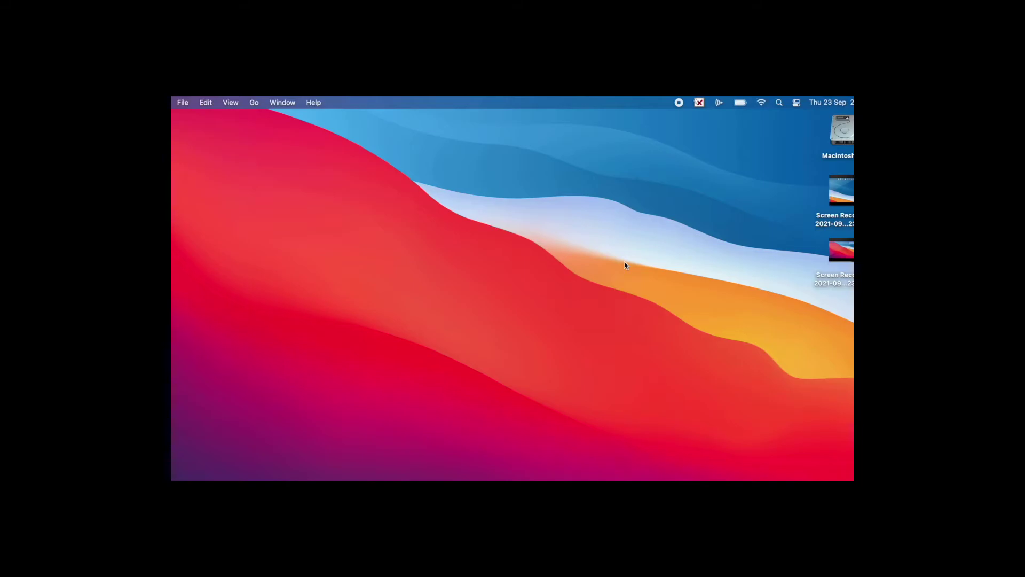
left_click(762, 102)
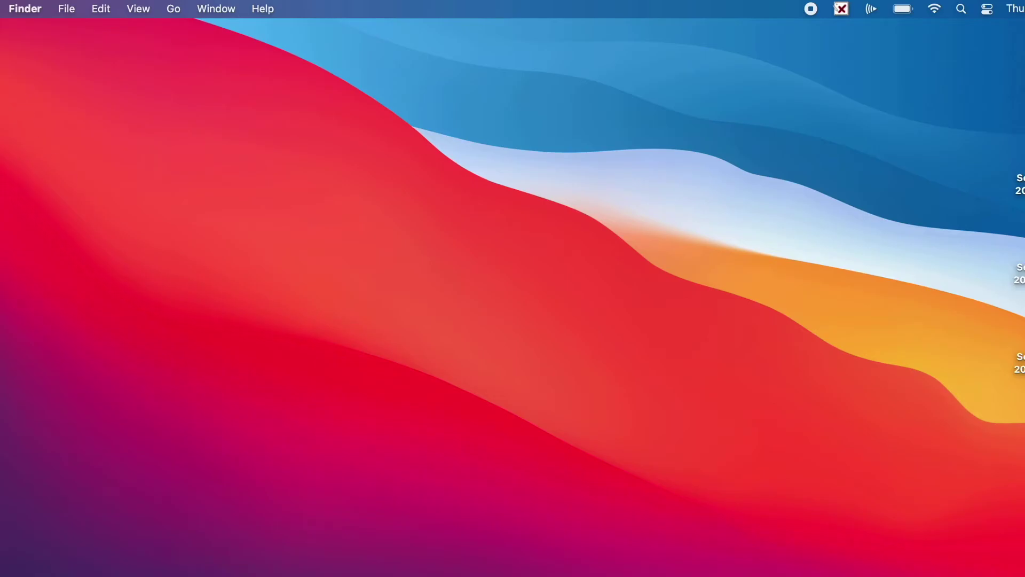
Check the installed printers in the Mac's Printers & Scanners preferences, and close the window
left_click(3, 8)
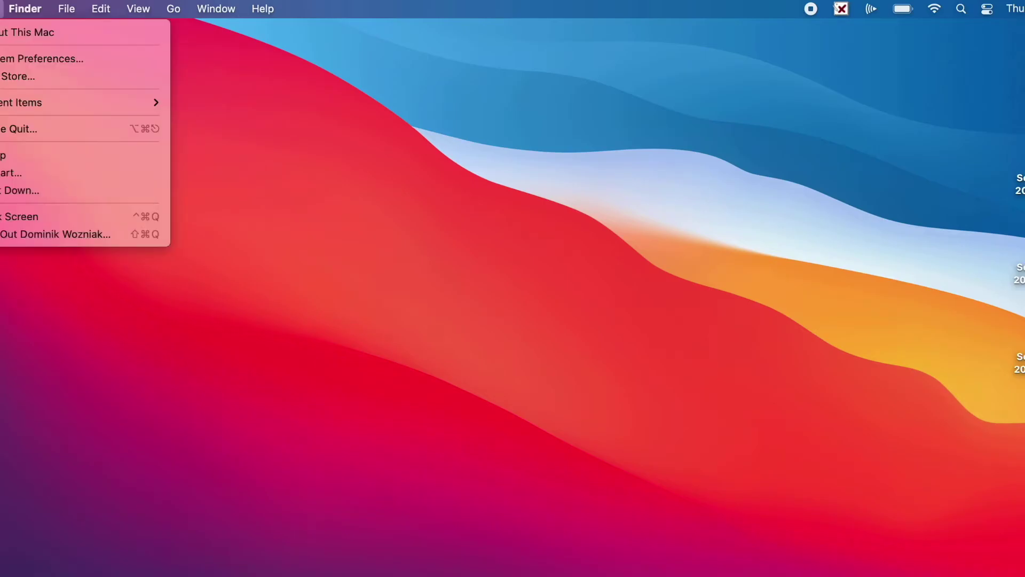
left_click(29, 59)
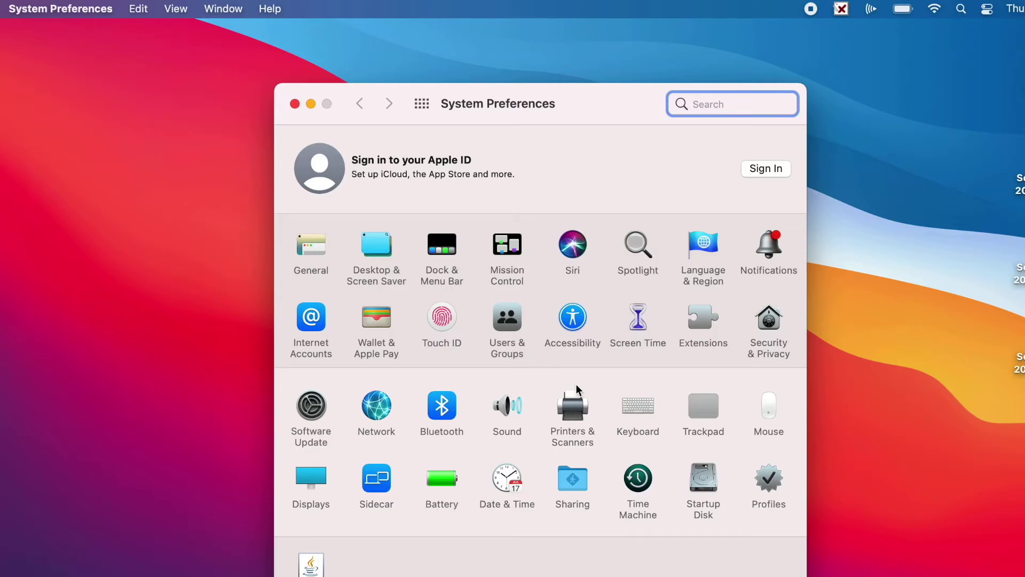
left_click(577, 409)
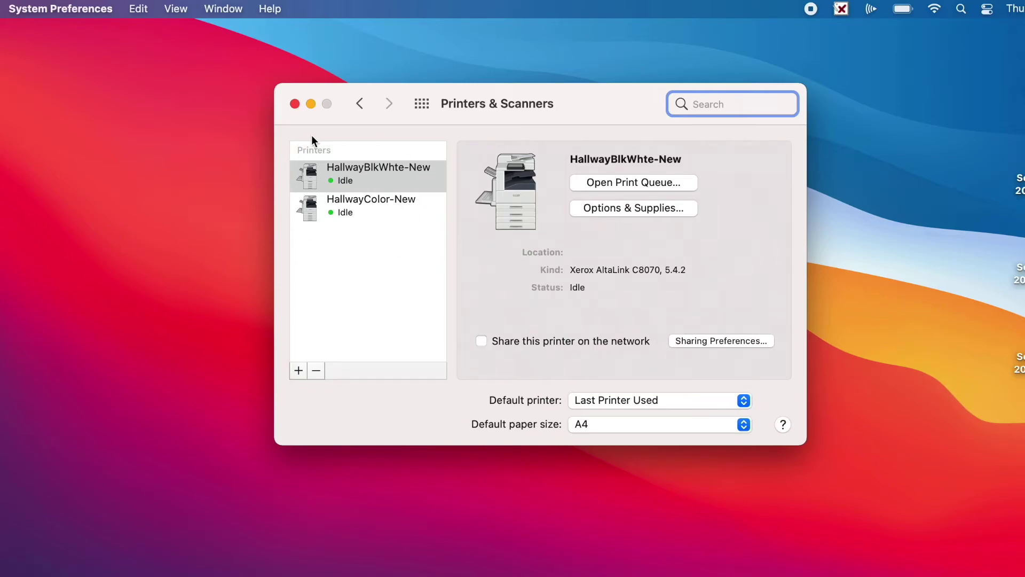
left_click(294, 104)
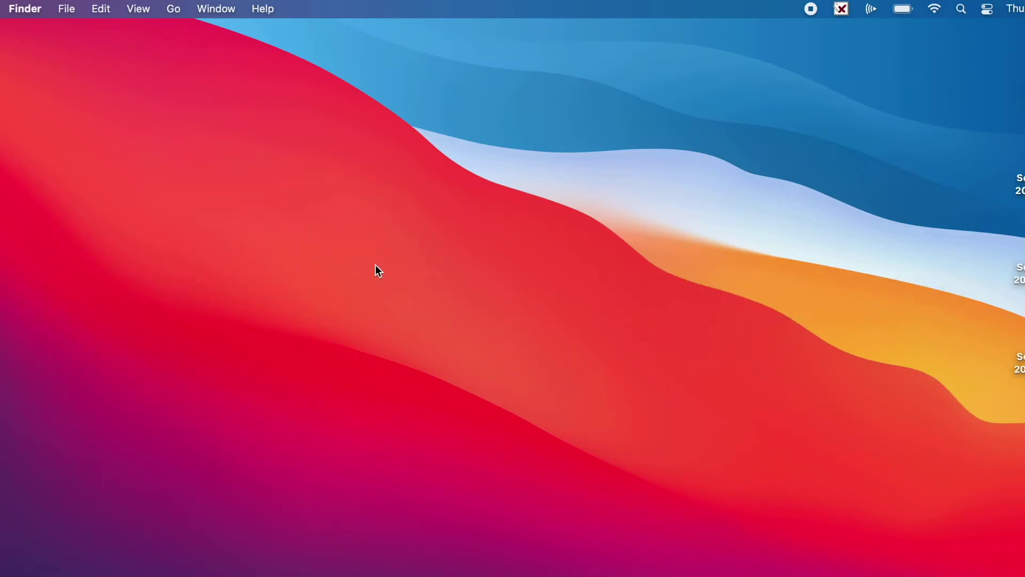
key("super+shift+5")
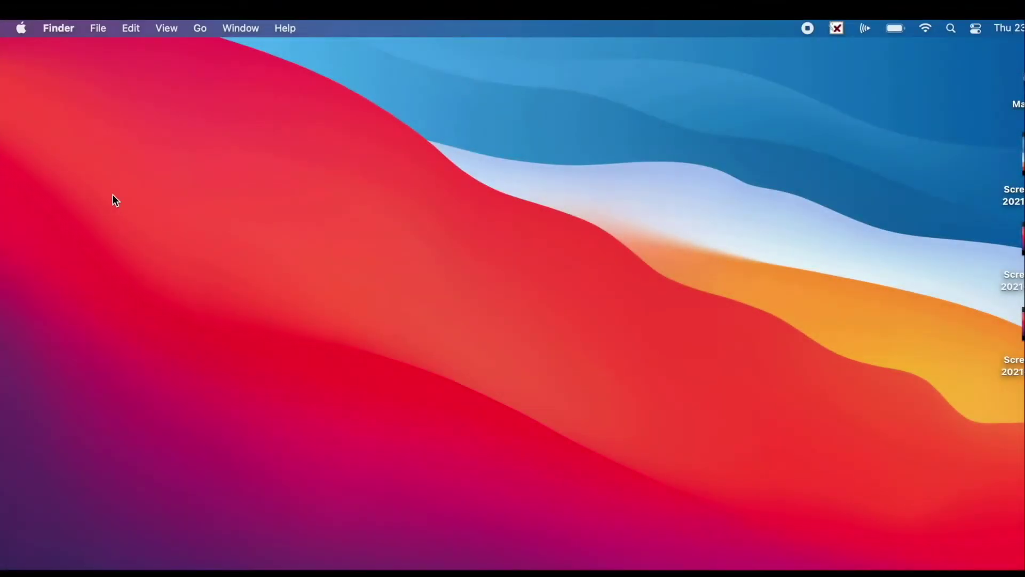
Reopen the Printers & Scanners preferences to review the hallway printers, and close the preferences again
left_click(21, 29)
left_click(62, 74)
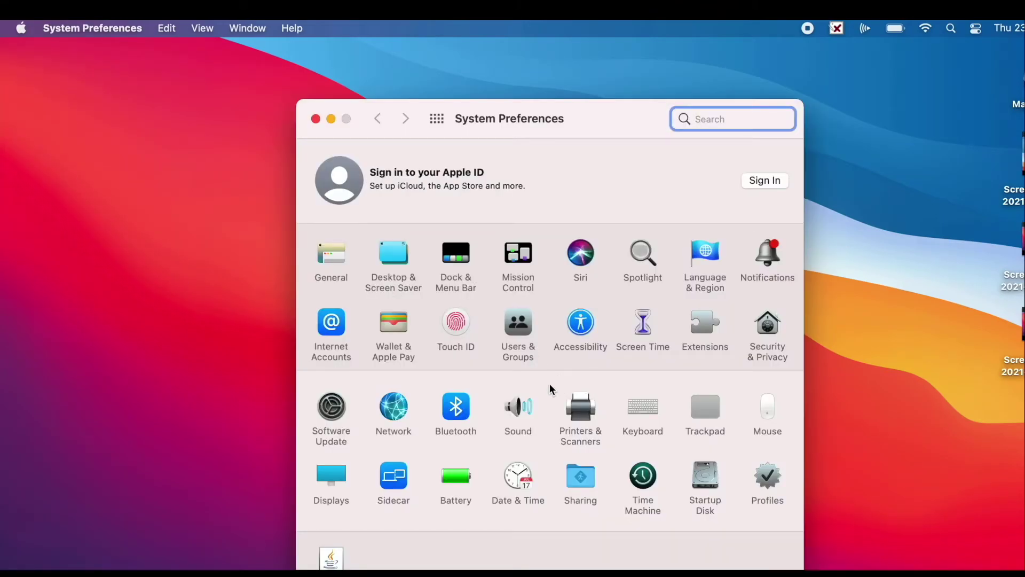
left_click(587, 411)
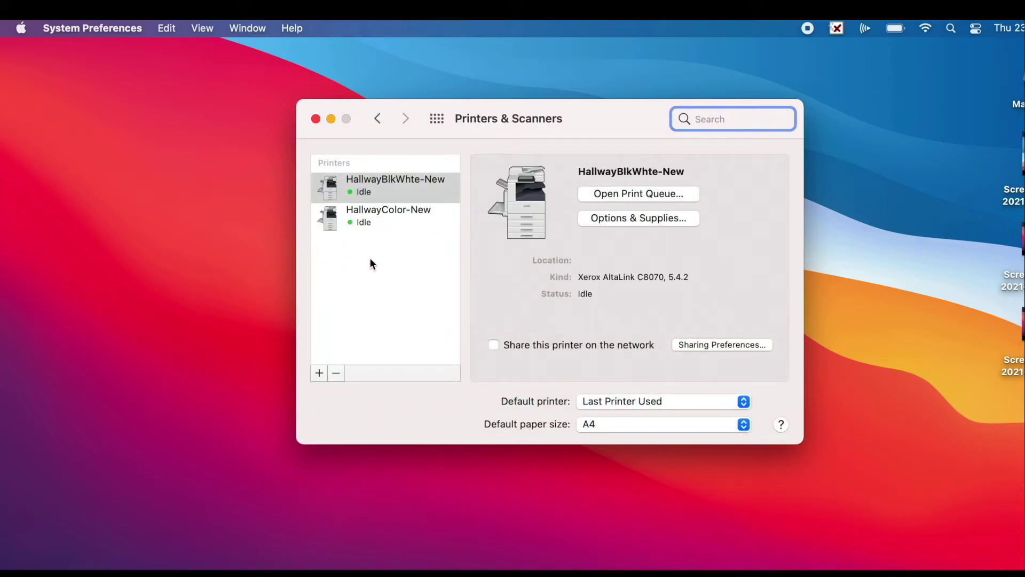
left_click(315, 119)
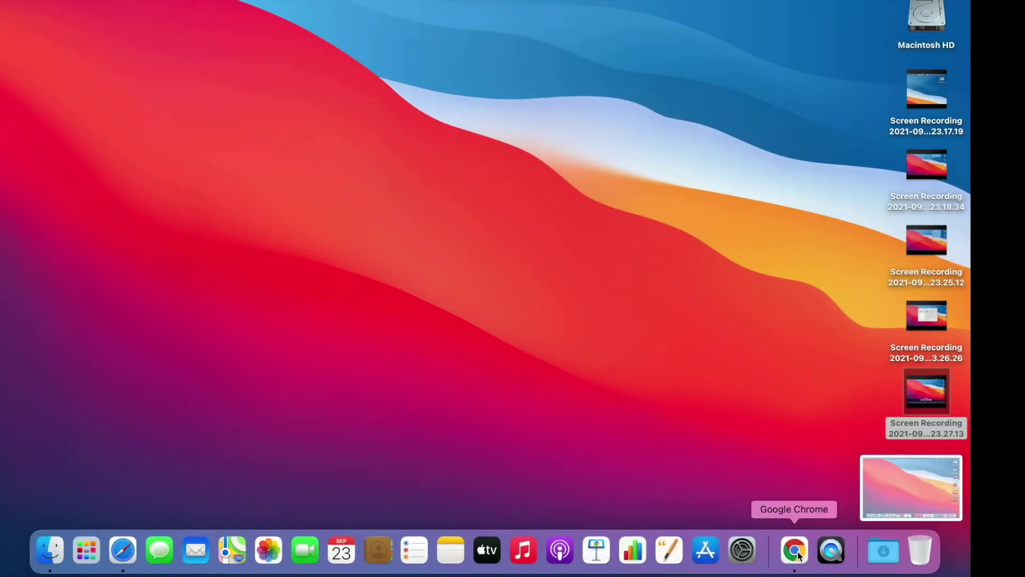
Switch to Google Chrome, open the Mobility Print MacOS setup page at printers.asw.waw.pl:9164/client-setup/macos.html, and download the Mobility Print installer
left_click(795, 550)
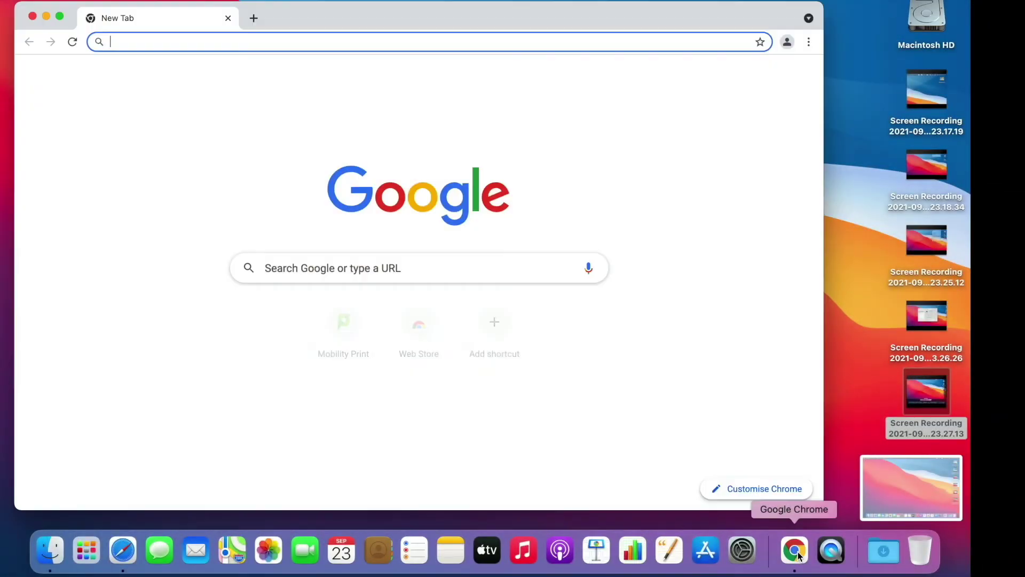
type("pri")
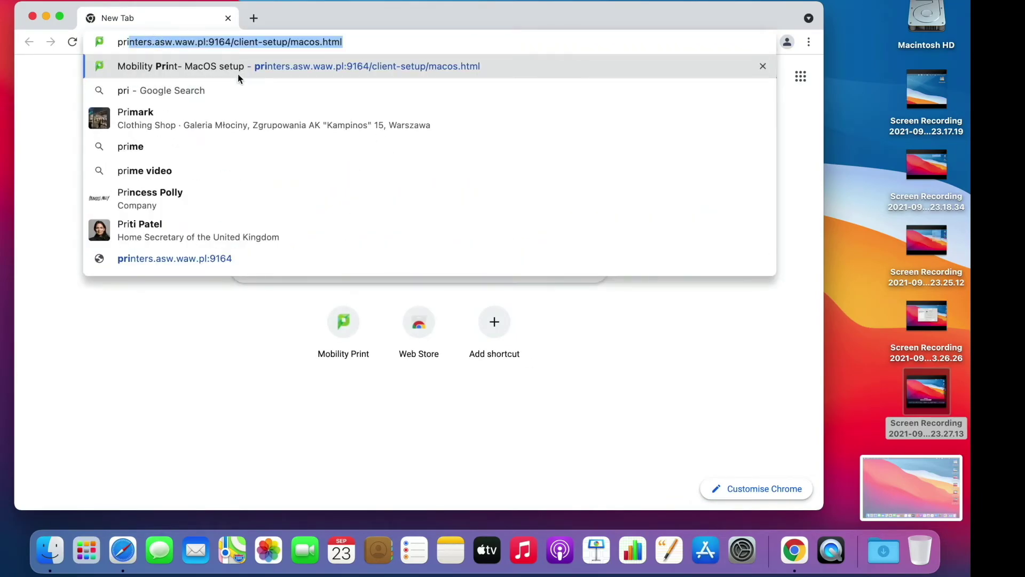
left_click(263, 68)
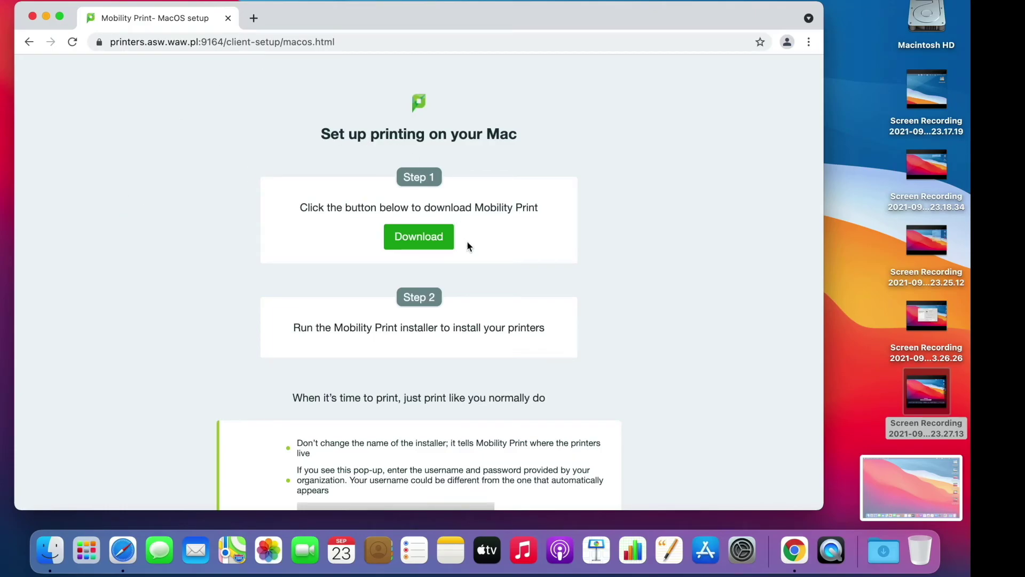
left_click(422, 241)
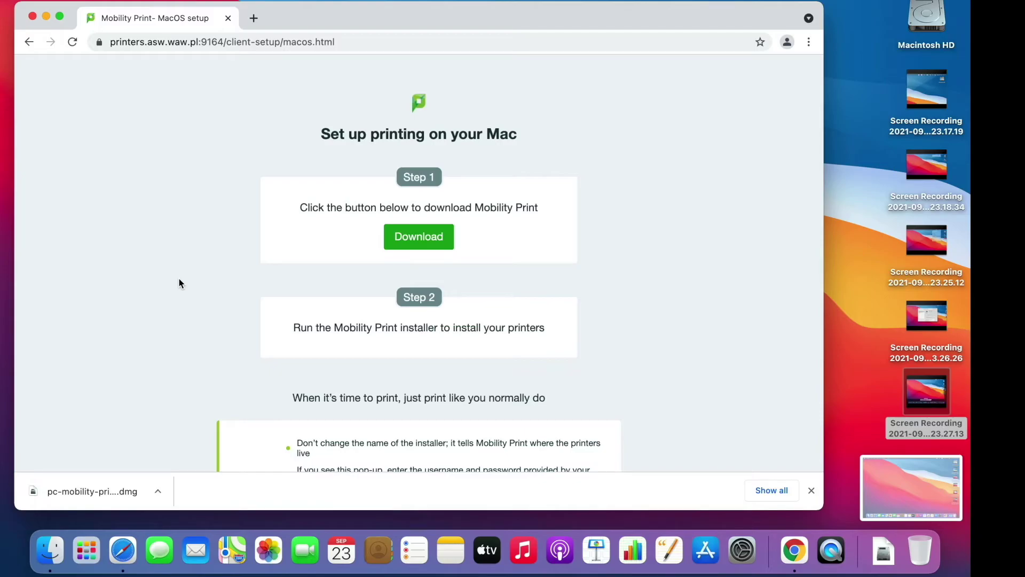
Open the downloaded disk image, launch PaperCut Mobility Print Client.pkg, and agree to the software licence terms
left_click(114, 494)
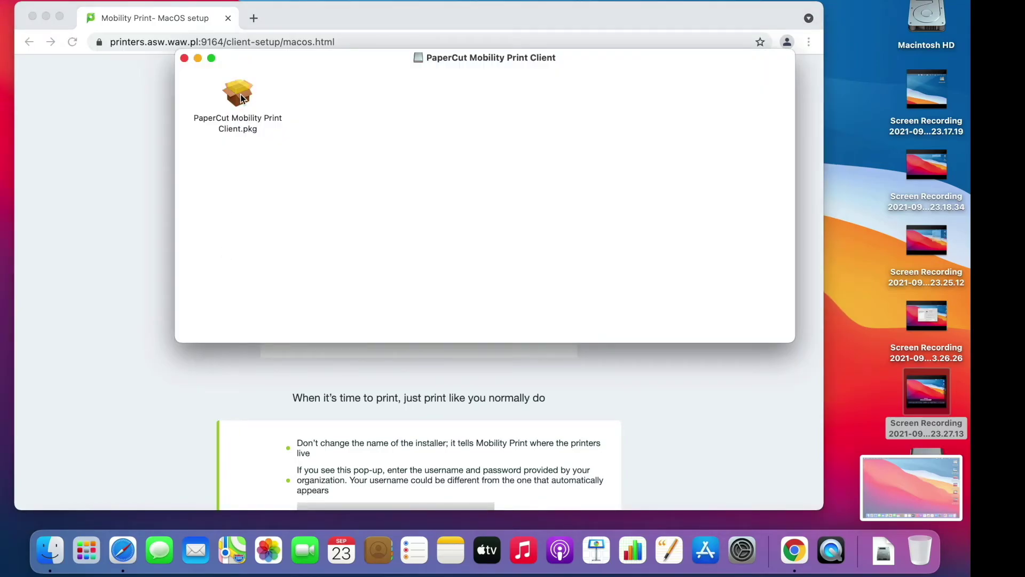
double_click(240, 97)
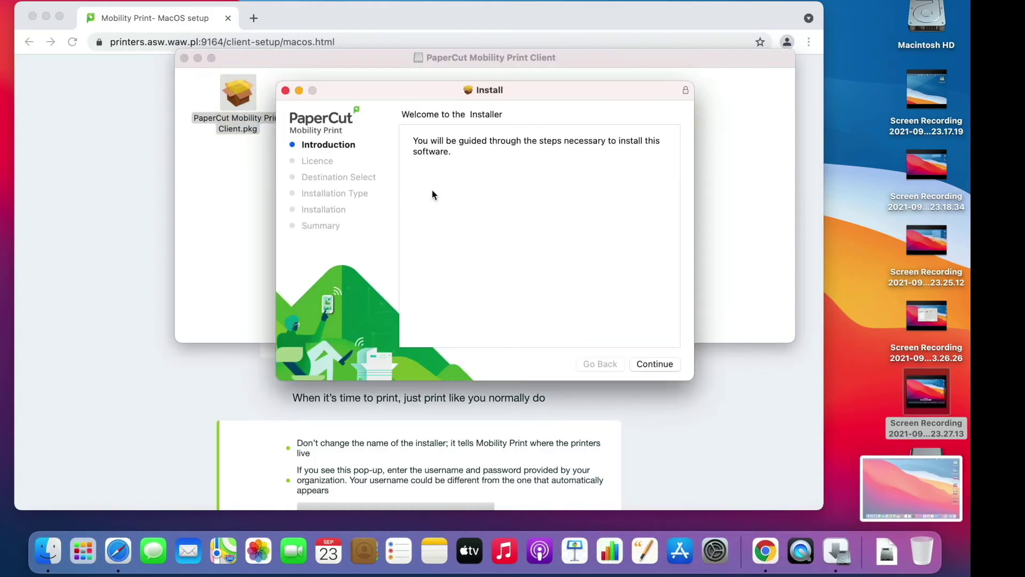
left_click(654, 365)
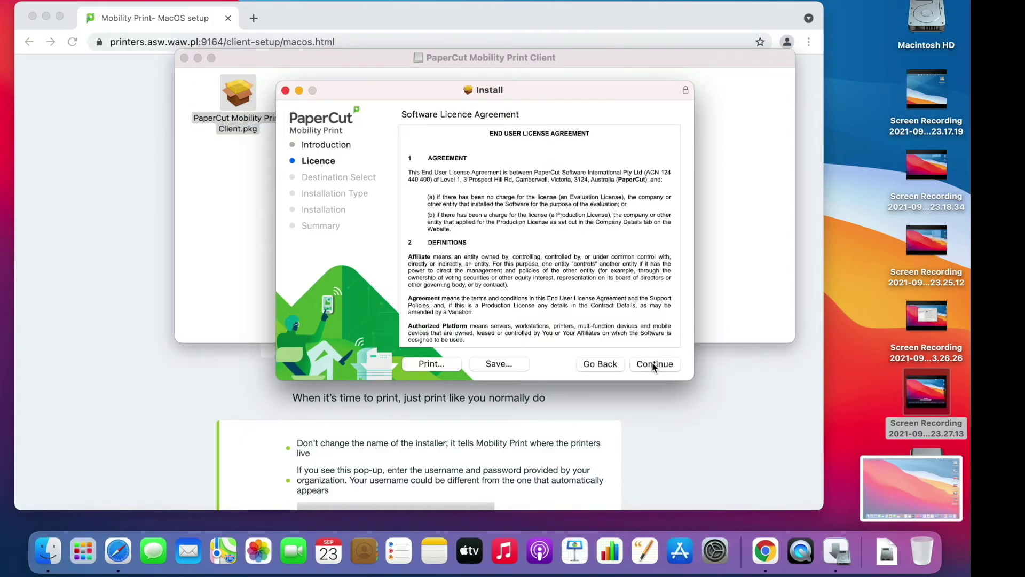
left_click(653, 365)
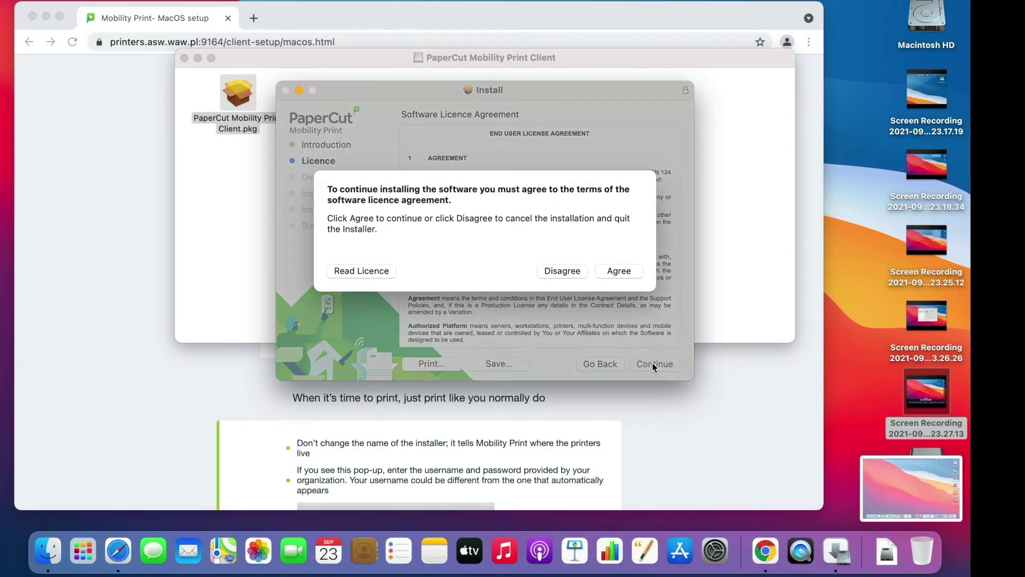
left_click(612, 270)
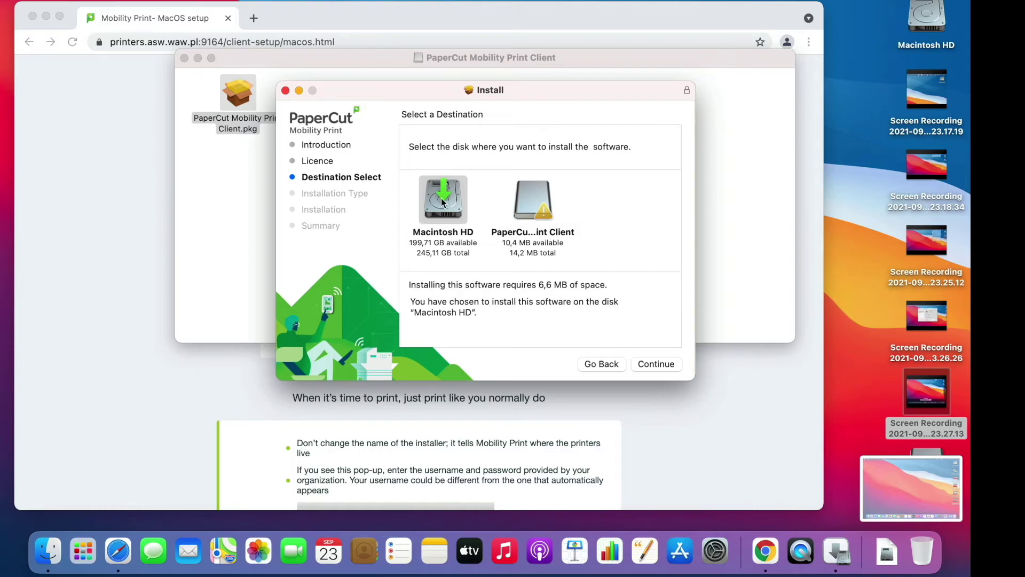
Run the standard installation of the Mobility Print client on Macintosh HD, authorizing it with the account password
left_click(658, 363)
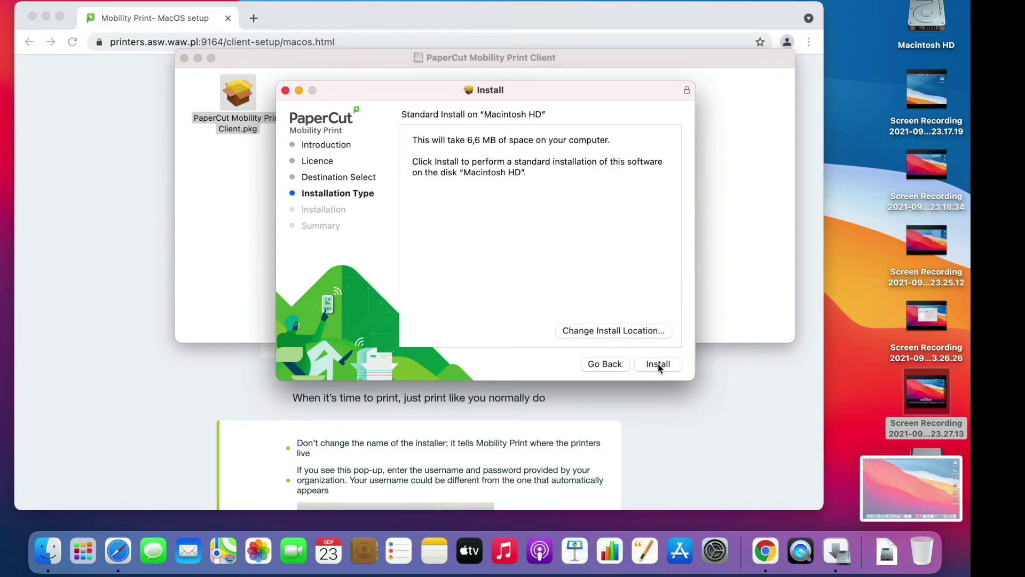
left_click(658, 363)
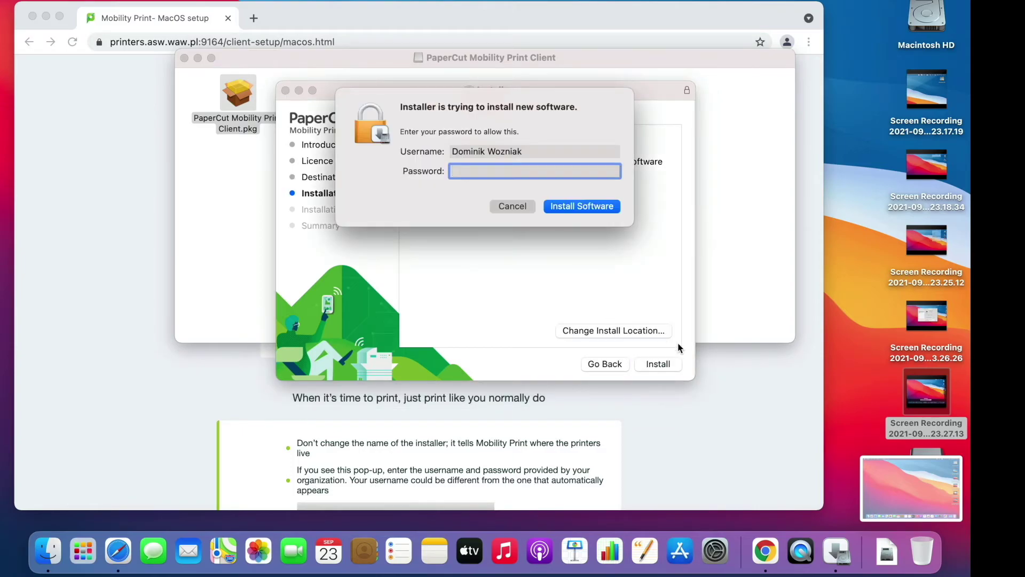
type("••••••••••••")
left_click(593, 205)
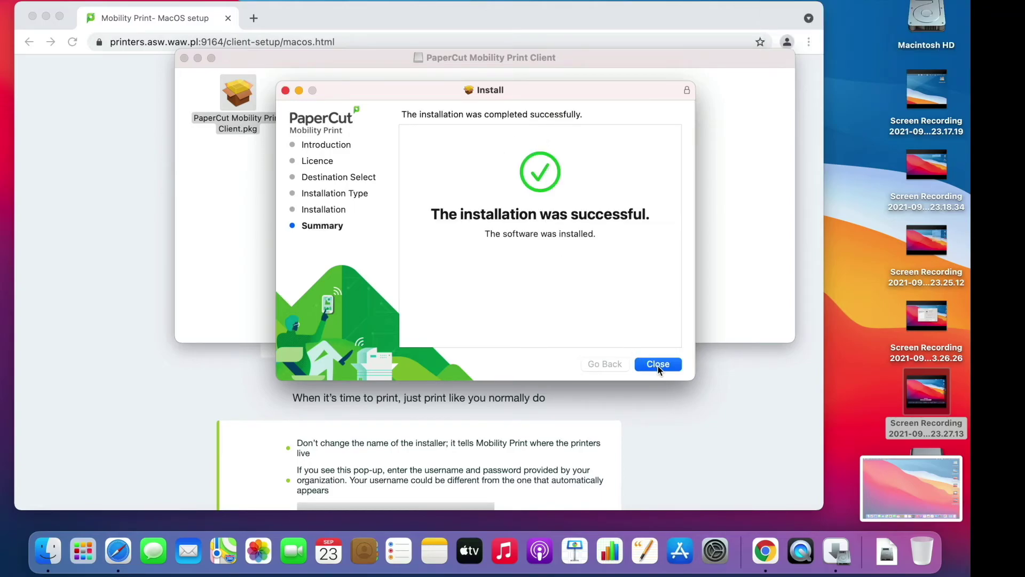
Close the finished installer, move it to the Bin, and close the PaperCut Mobility Print Client folder window
left_click(658, 365)
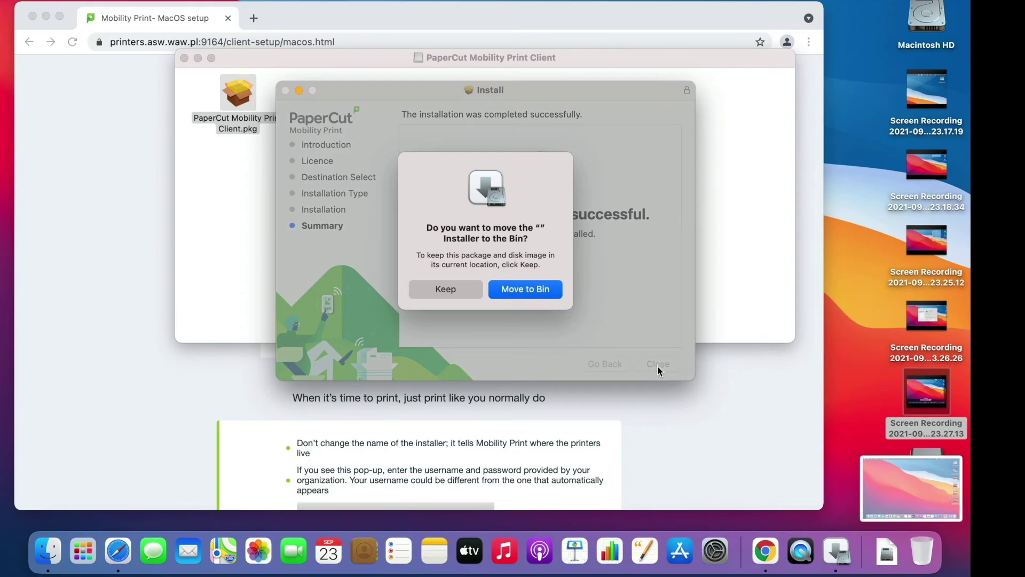
left_click(530, 289)
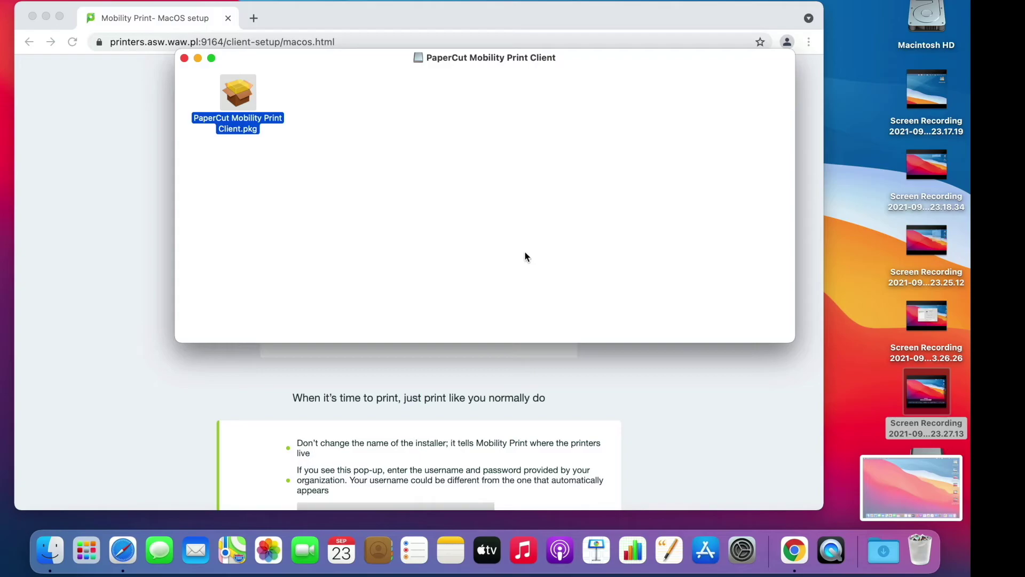
left_click(184, 58)
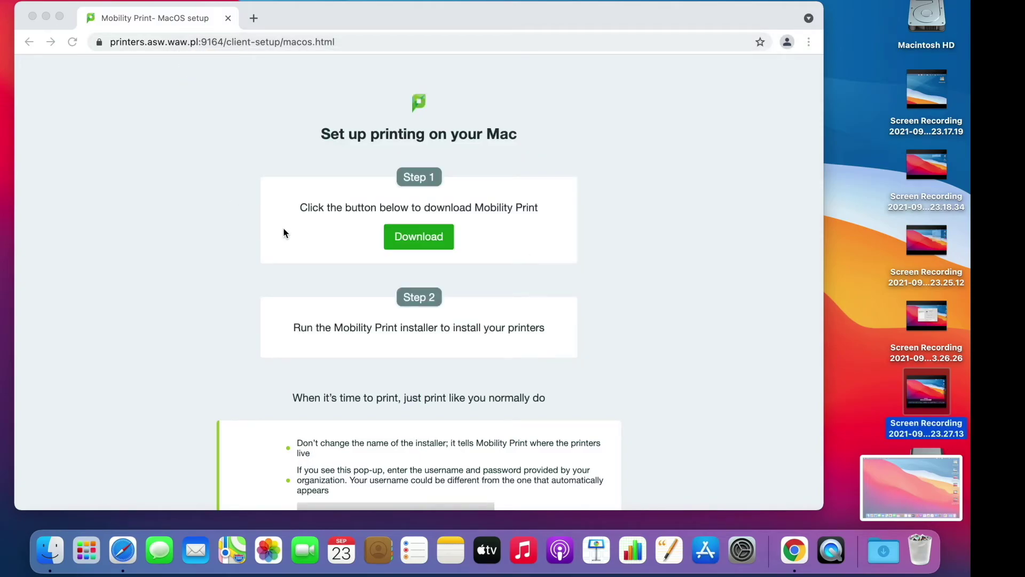
Print the Mobility Print setup page to the HallwayBlackWhite printer
right_click(621, 144)
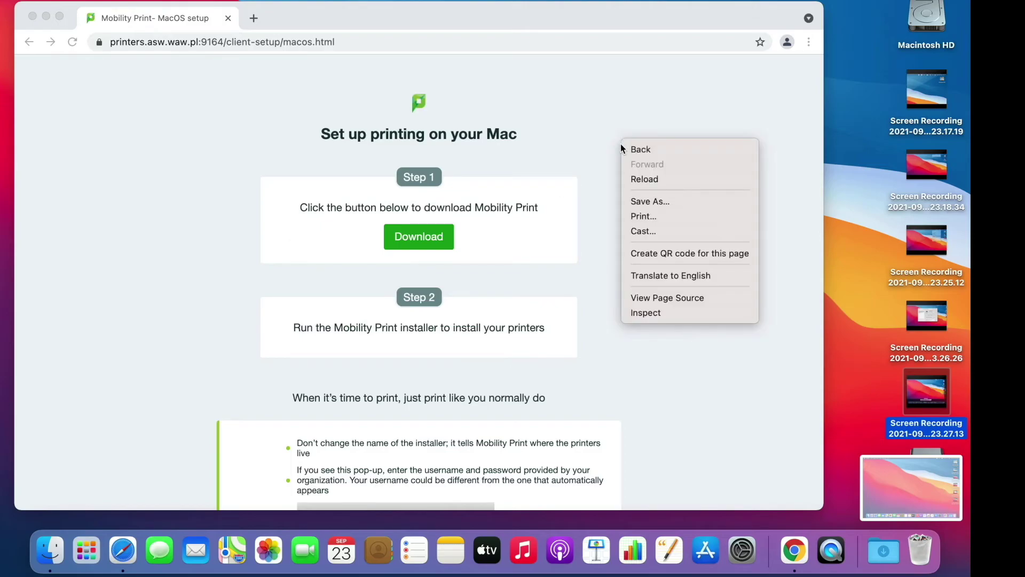
left_click(664, 215)
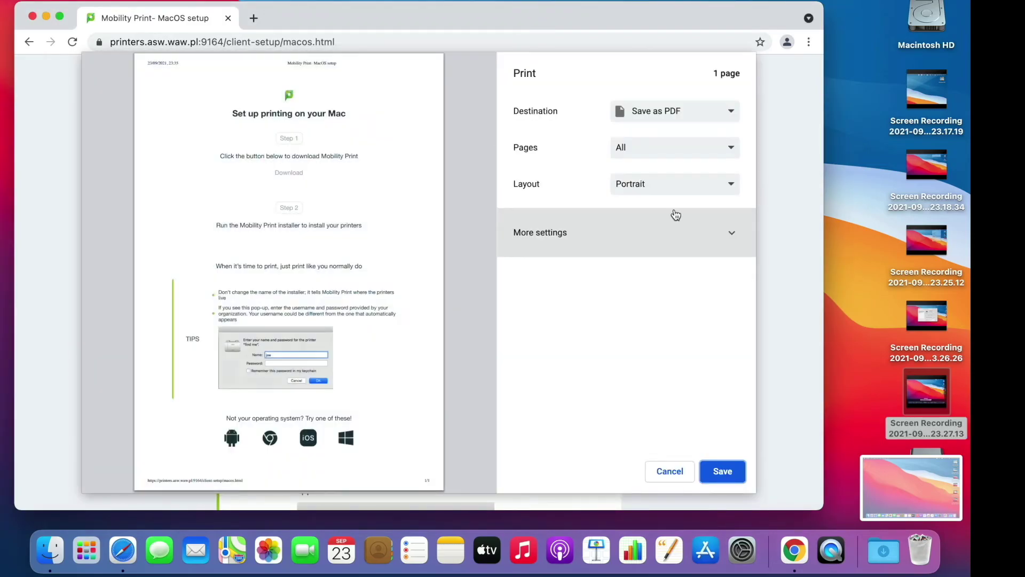
left_click(732, 115)
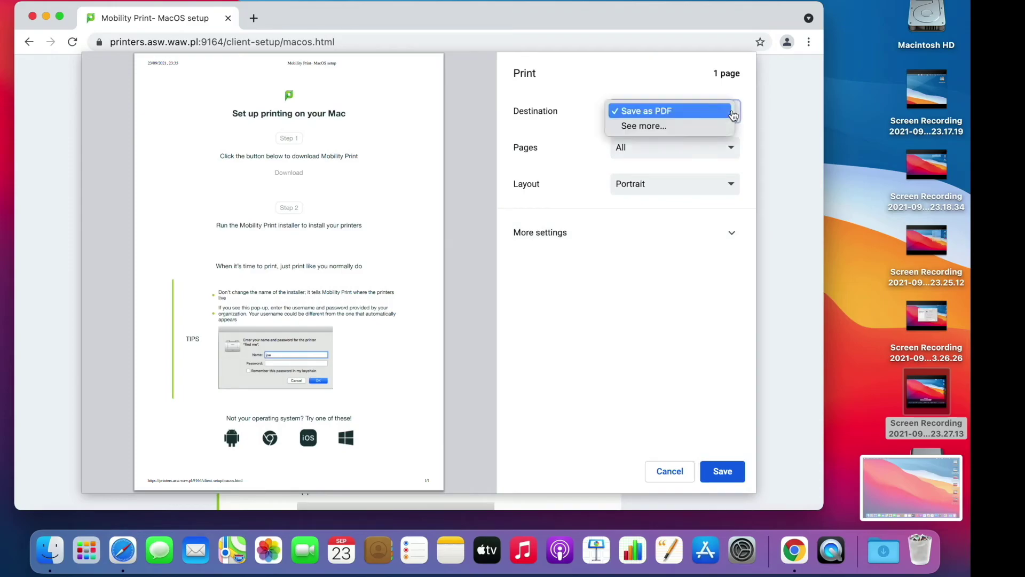
left_click(664, 126)
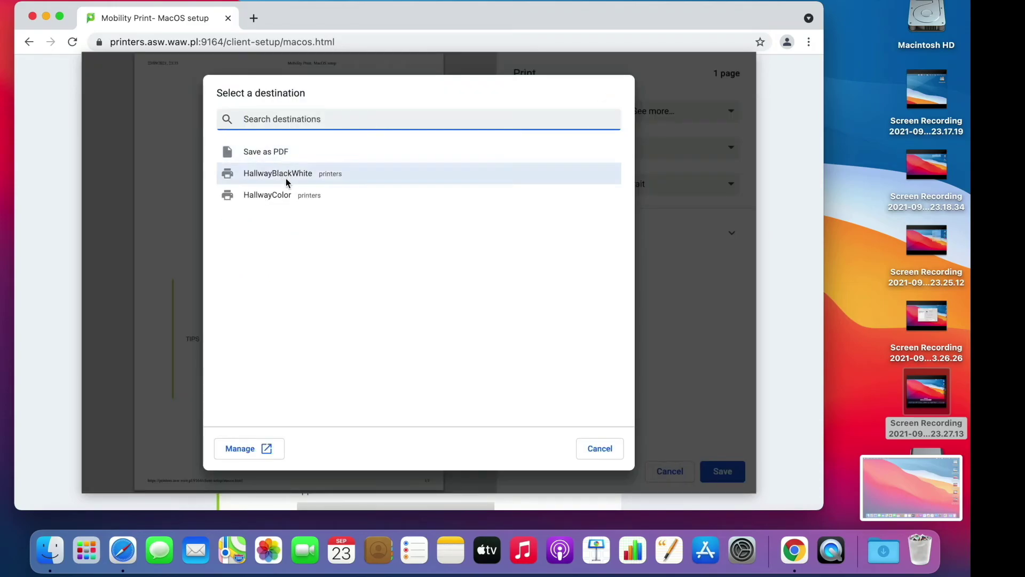
left_click(281, 177)
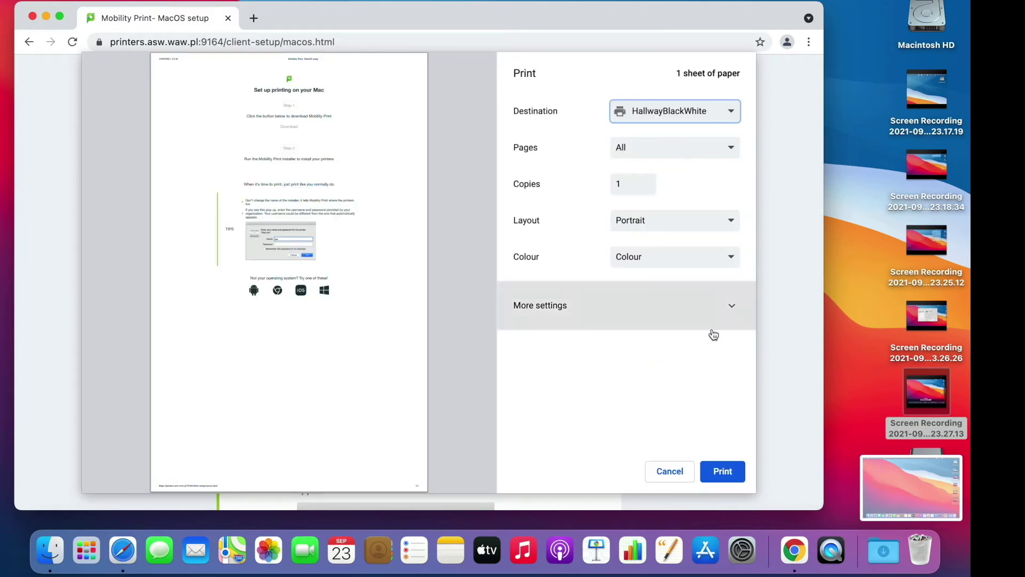
left_click(718, 472)
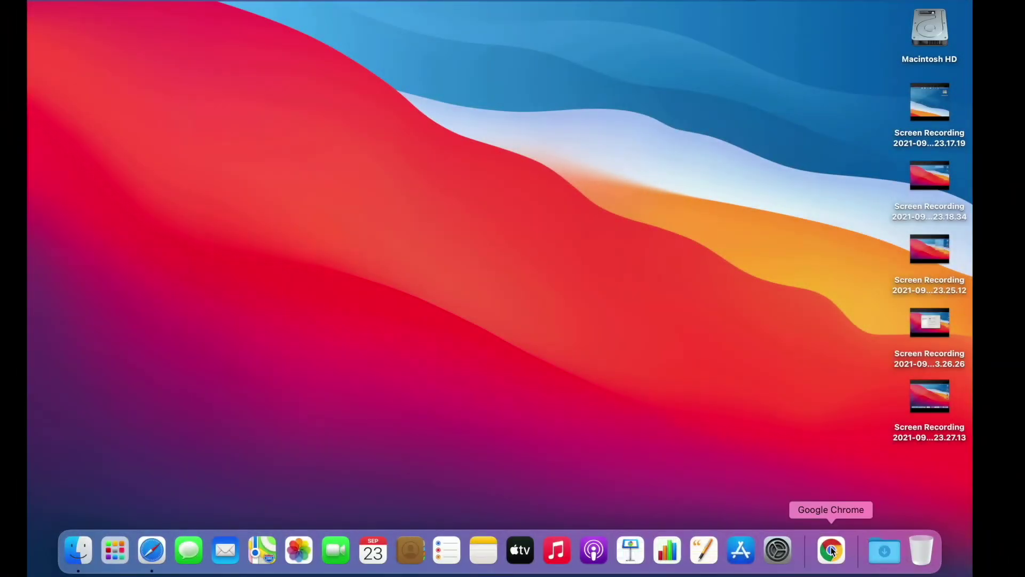
Launch Google Chrome and print the Google sign-in page to the HallwayBlkWhte-New printer
left_click(832, 550)
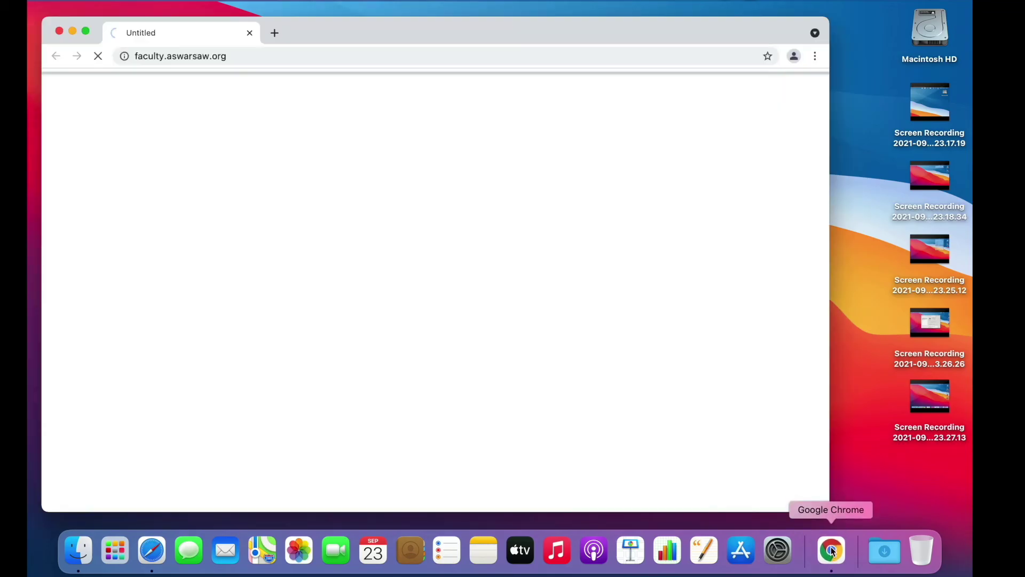
right_click(652, 250)
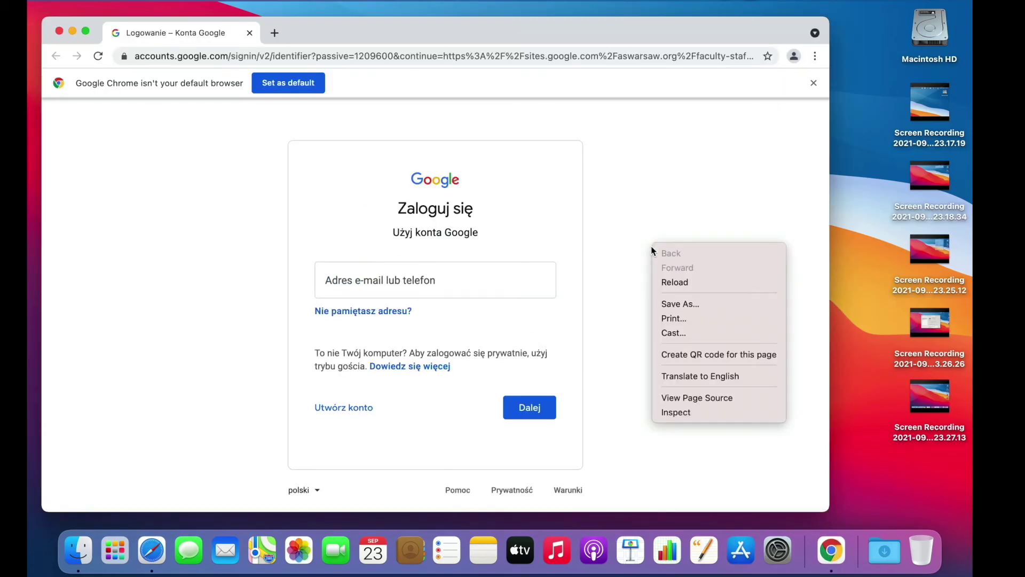
left_click(683, 322)
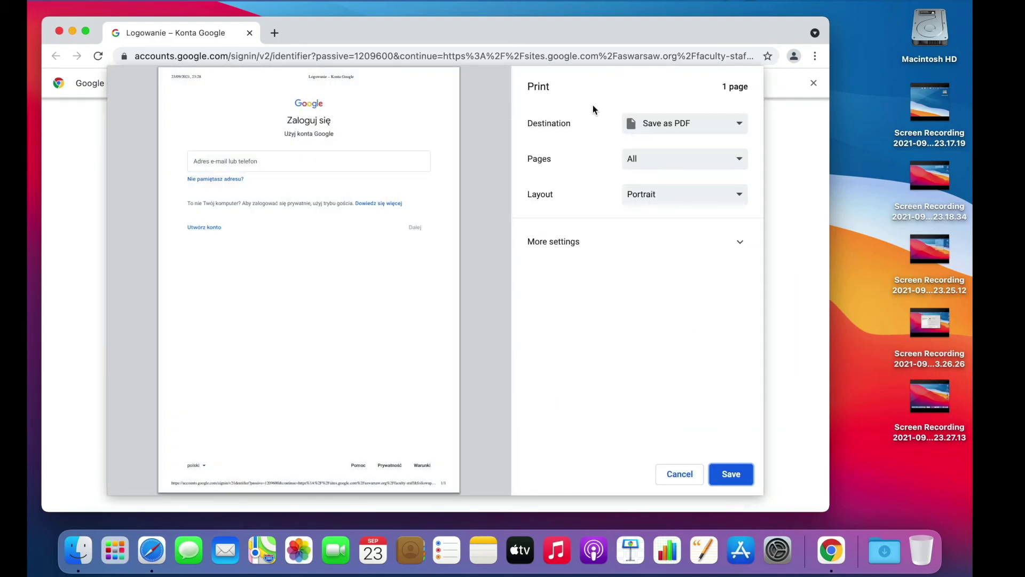
left_click(739, 123)
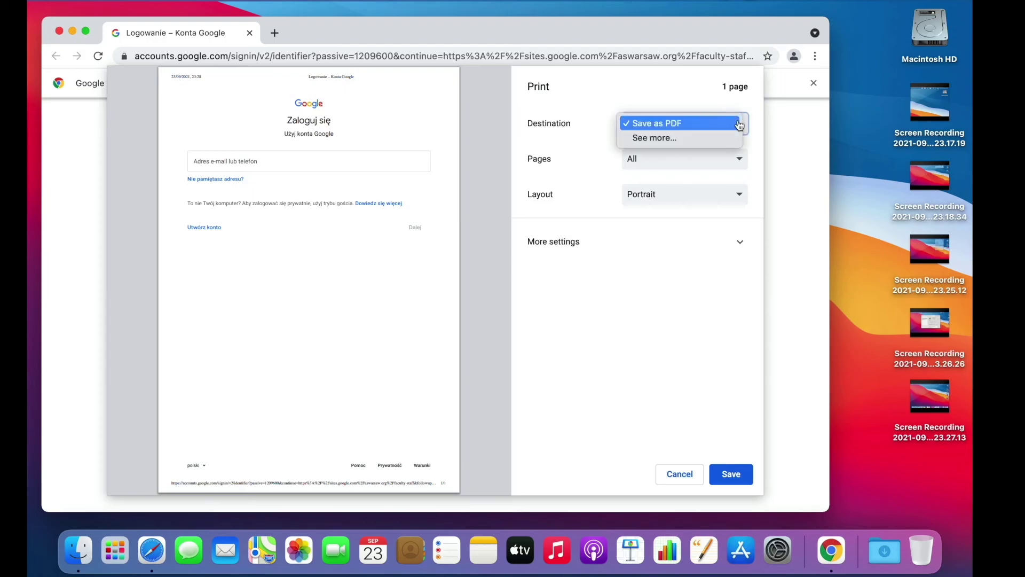
left_click(673, 138)
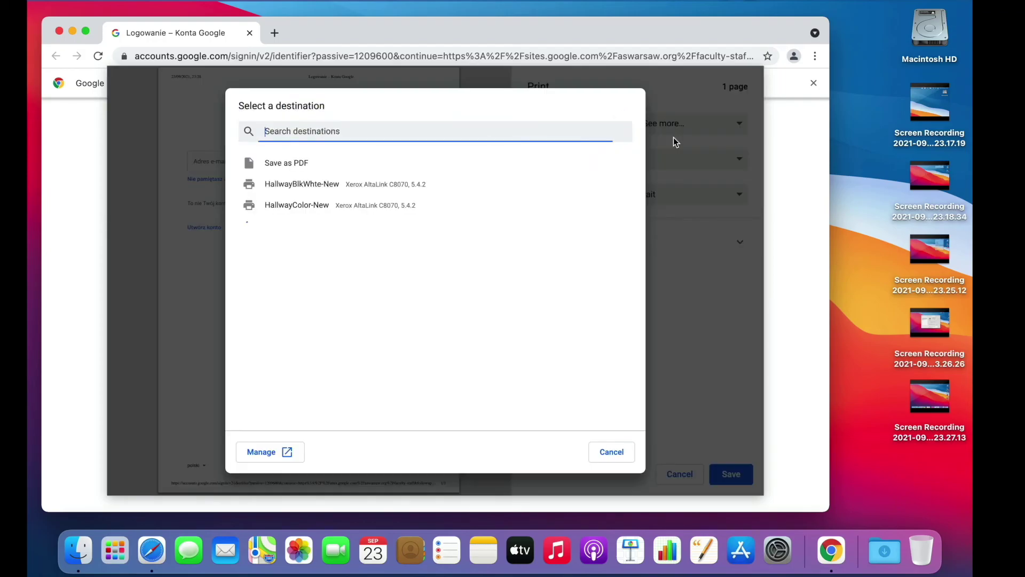
left_click(329, 188)
left_click(730, 474)
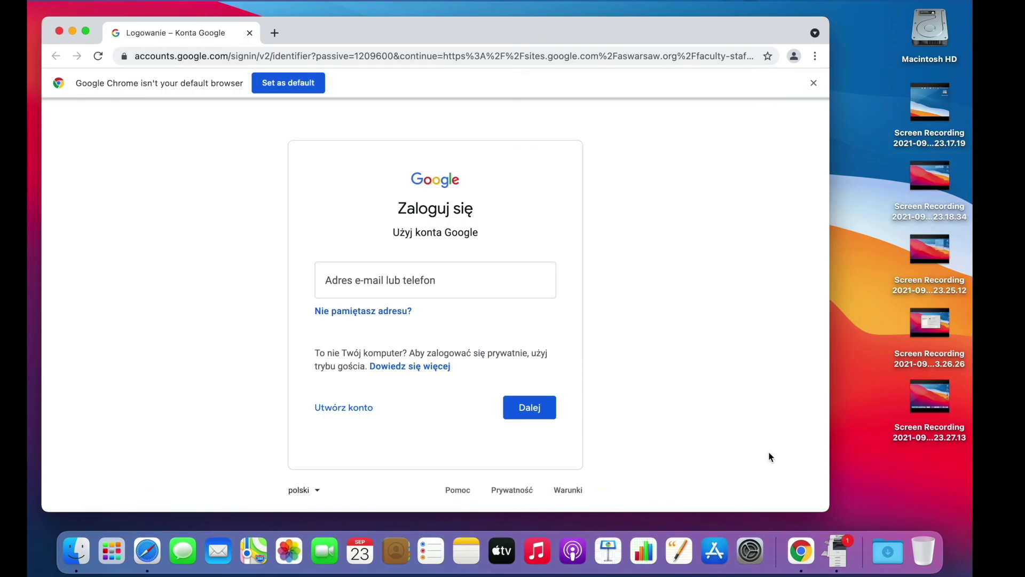
Resume the held job in the HallwayBlkWhte-New print queue, entering the account password and remembering it in the keychain
left_click(839, 553)
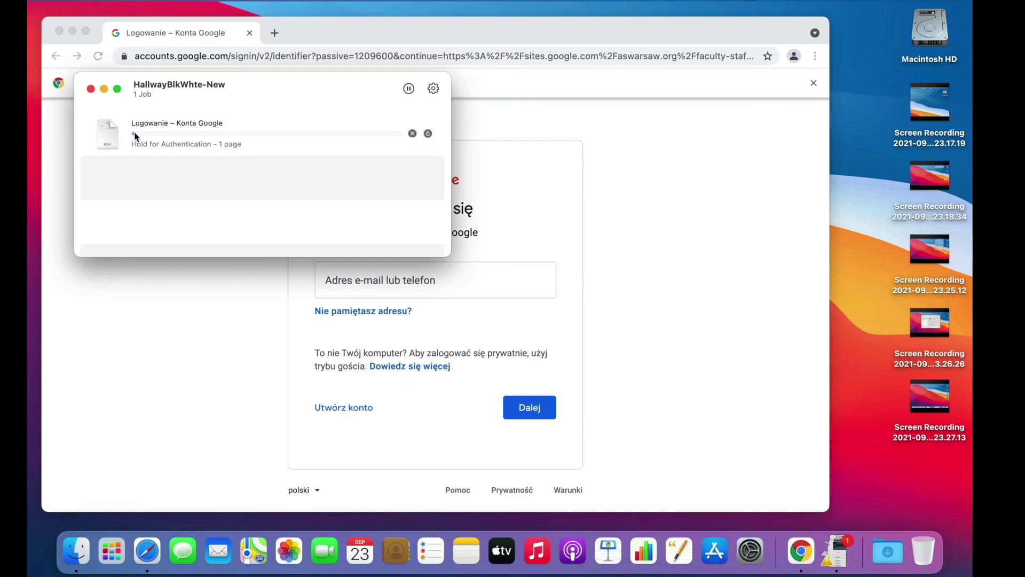
left_click(428, 133)
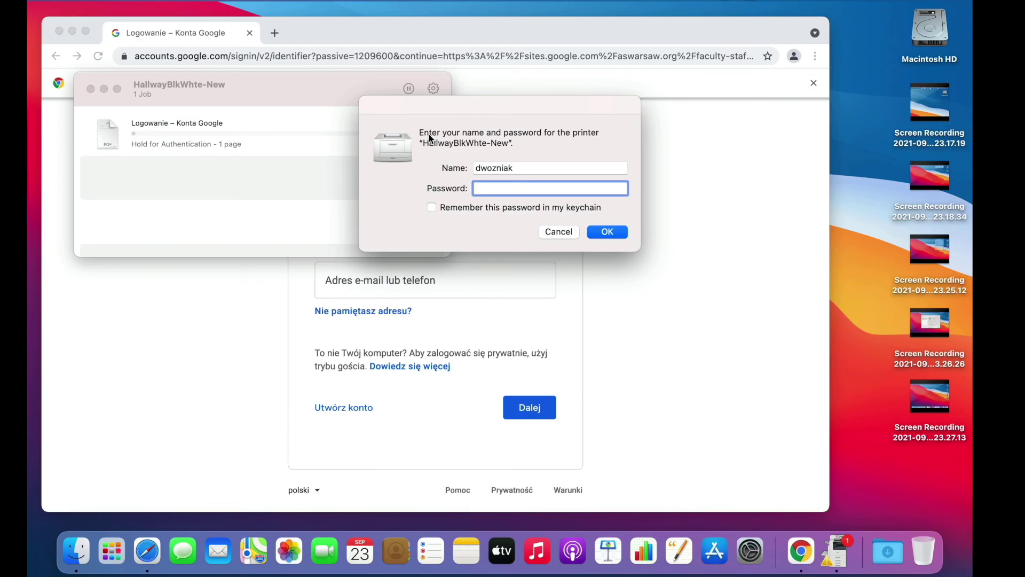
type("•••••••••••••")
left_click(432, 208)
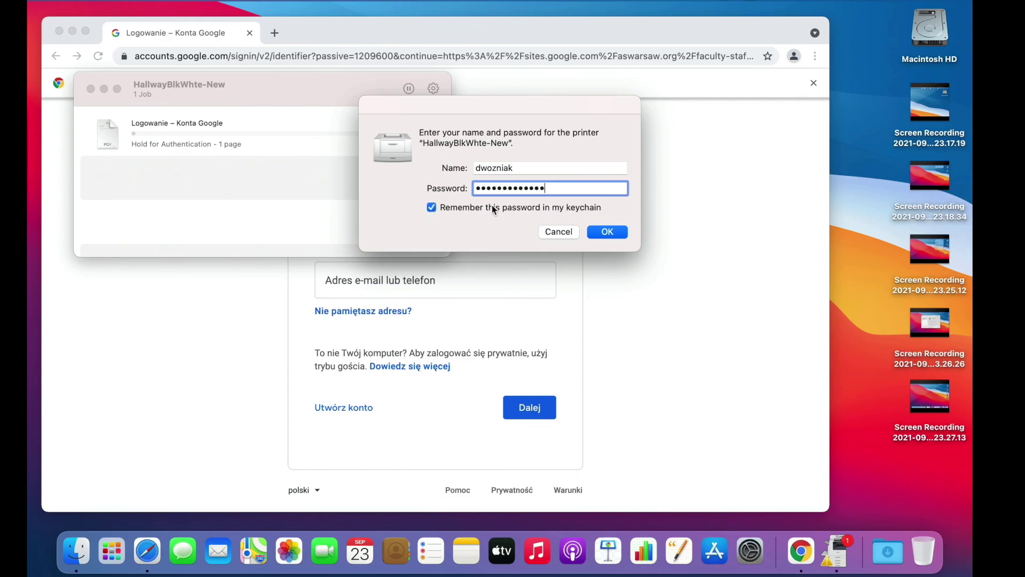
left_click(609, 231)
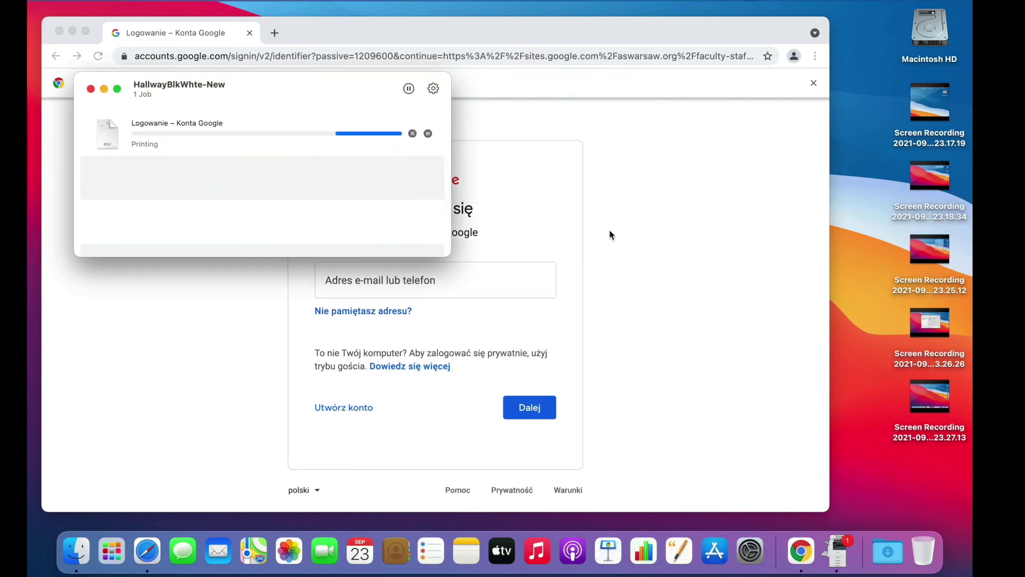